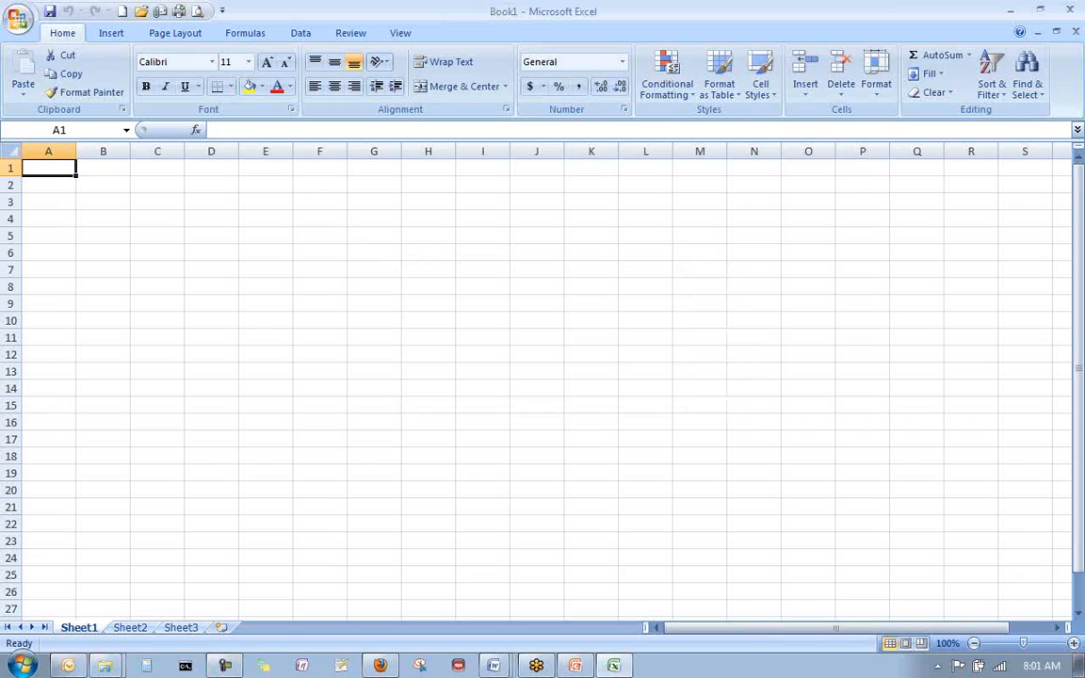
- Enter the values 79, 67, 65 and 99 down column C in cells C3 to C6
key("Down")
key("Down")
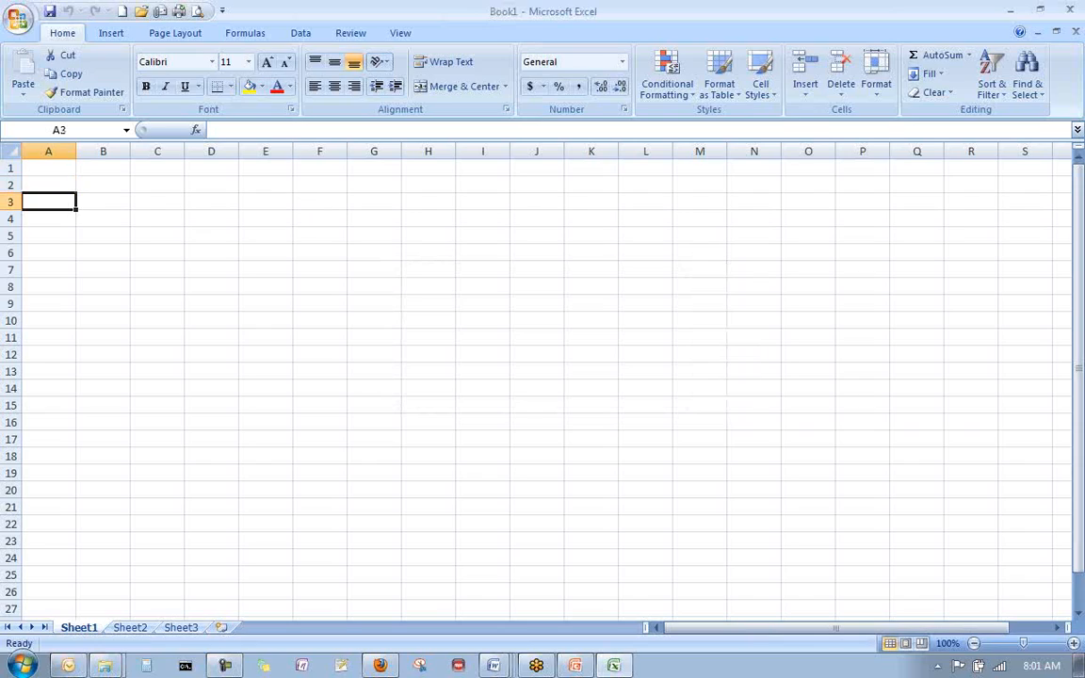
key("Right")
key("Right")
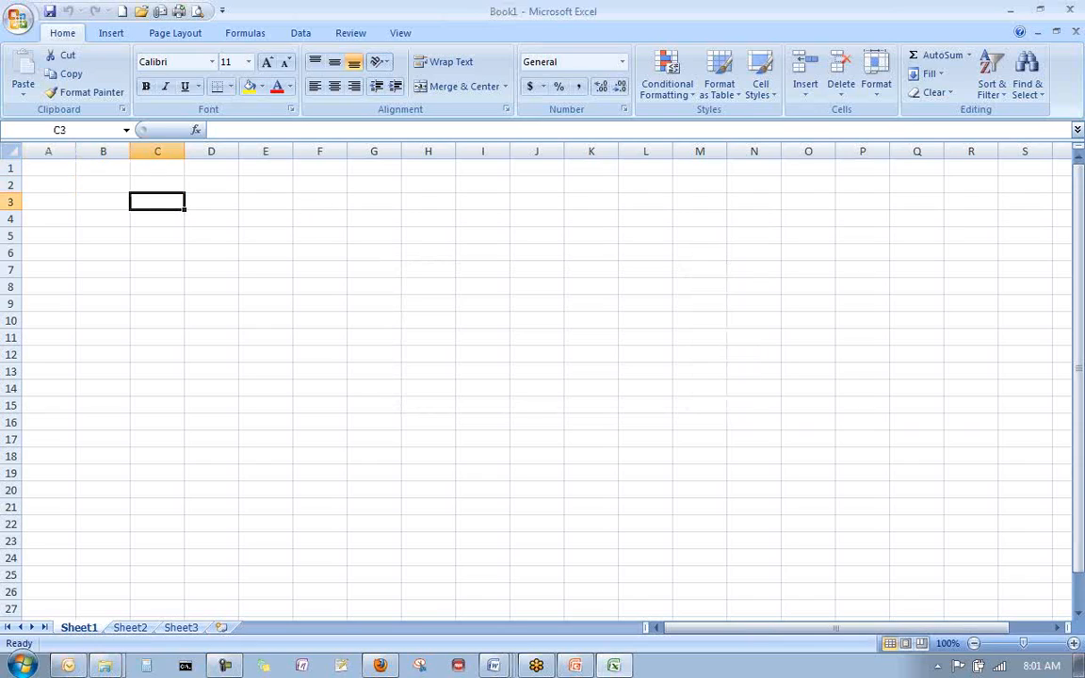
type("79")
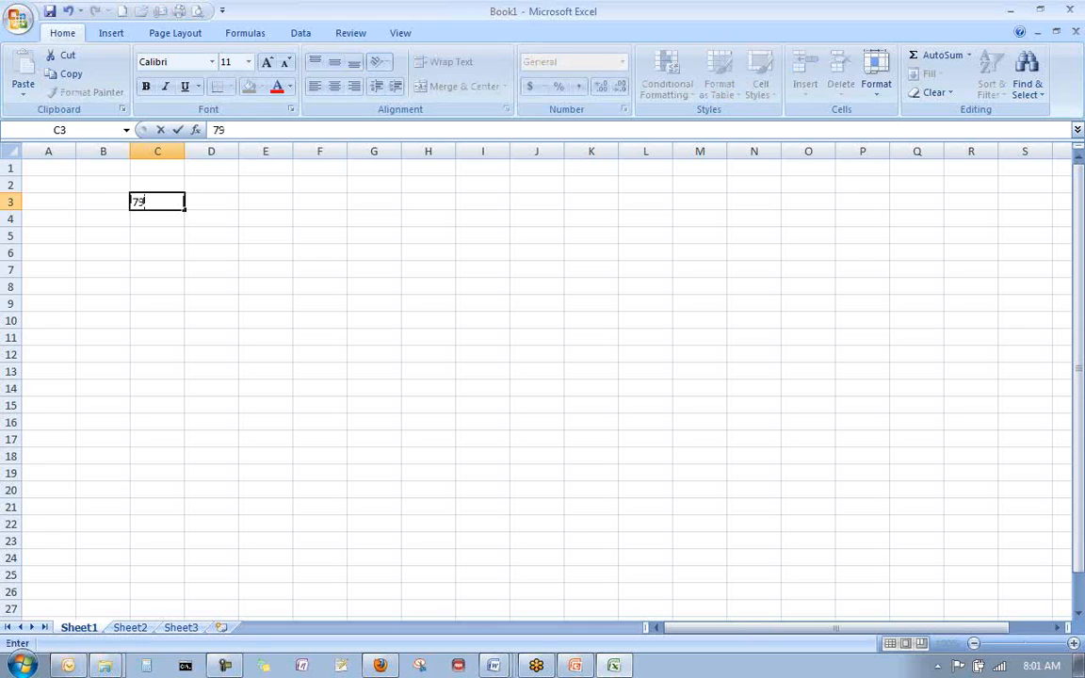
key("Return")
type("67")
key("Return")
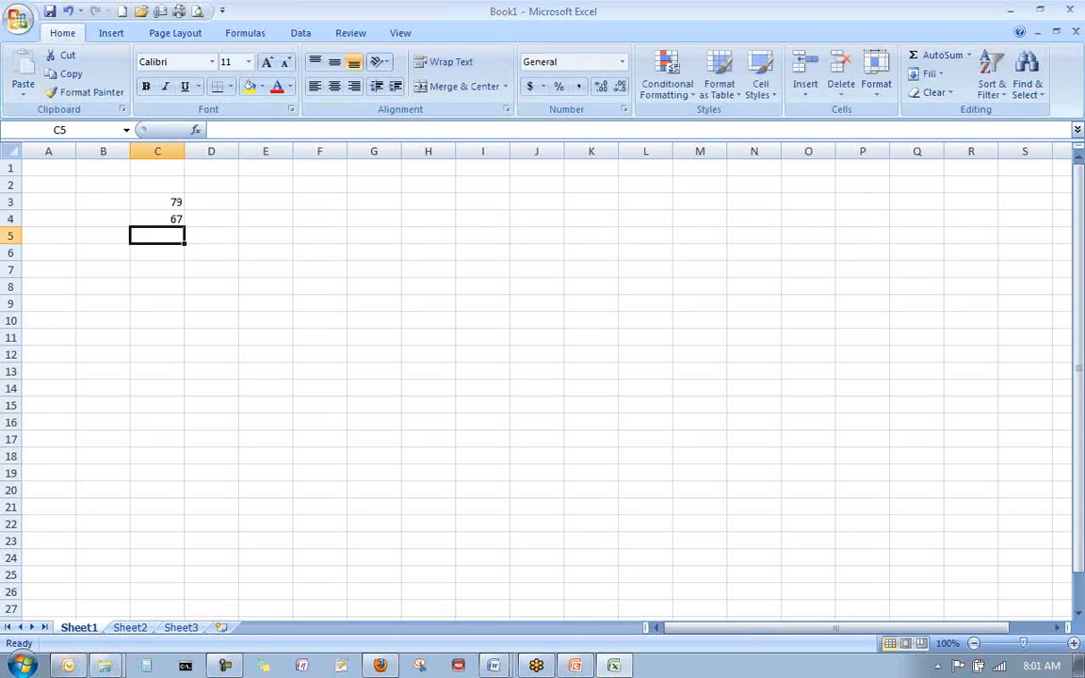
type("65")
key("Return")
type("9")
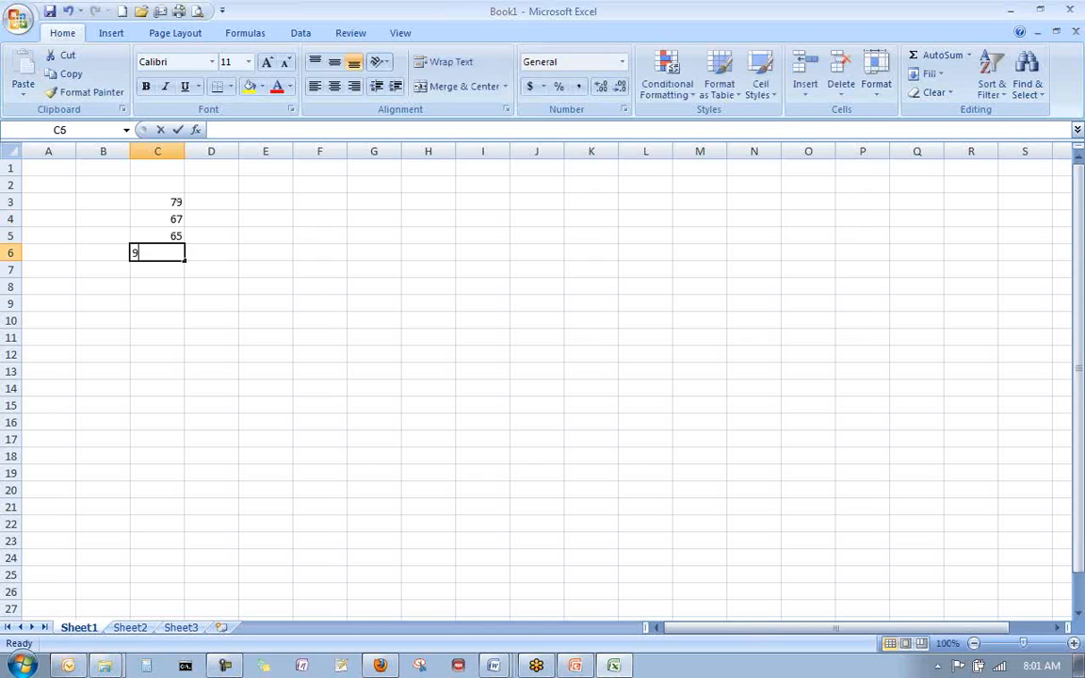
type("9")
key("Return")
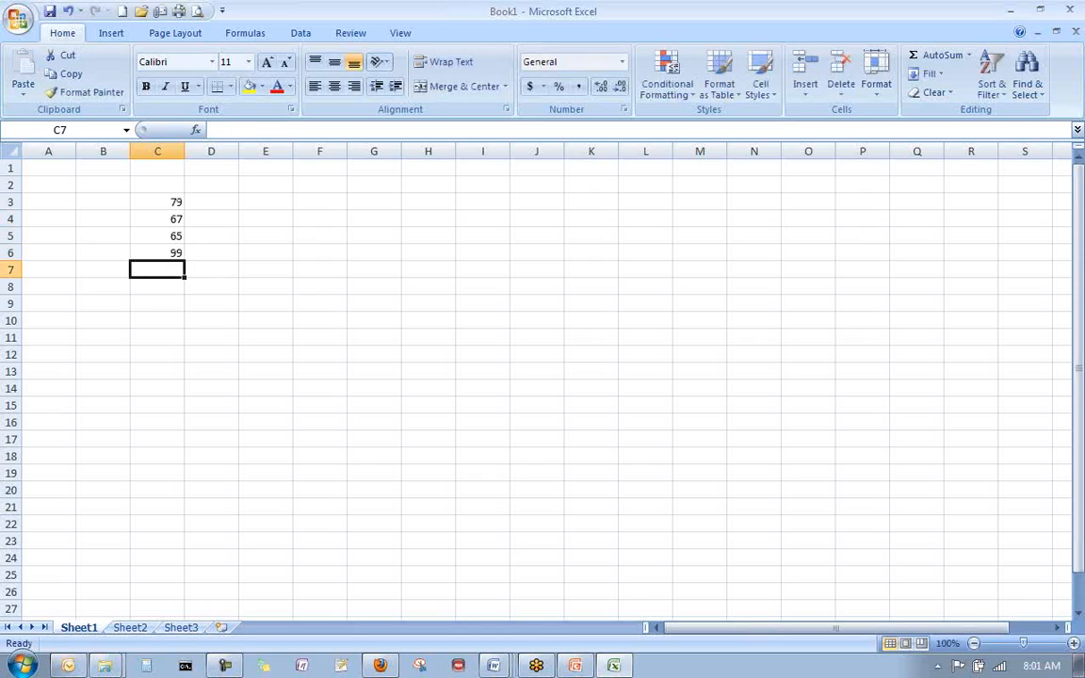
- Calculate the average of C3:C6 in cell C8 with an AVERAGE formula and reselect that cell
key("Return")
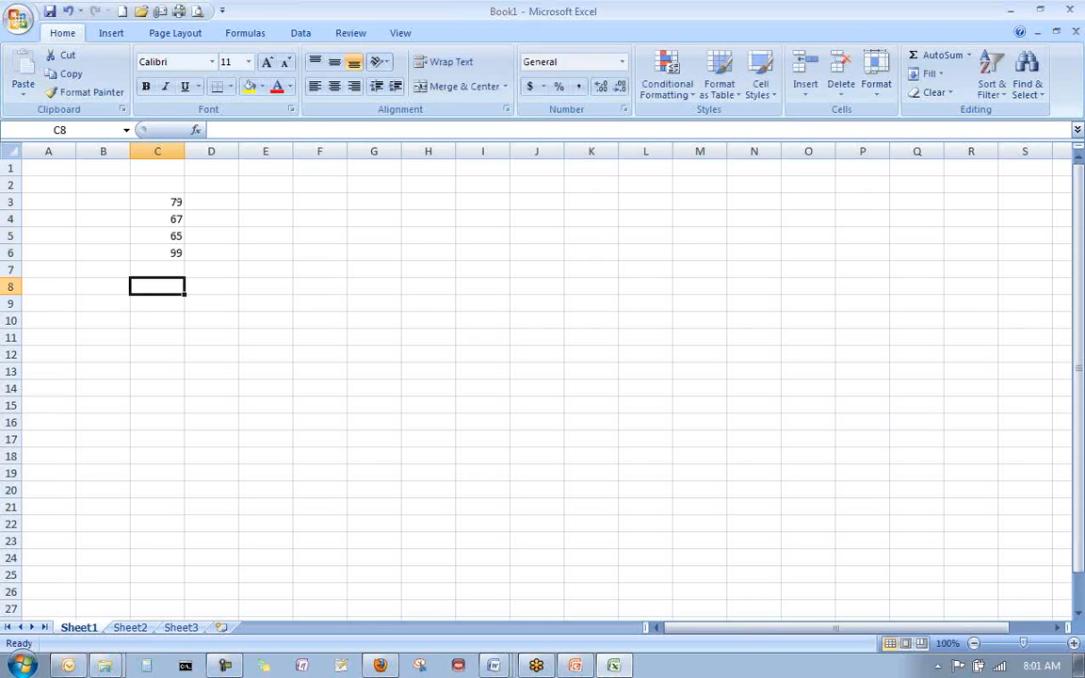
type("=average")
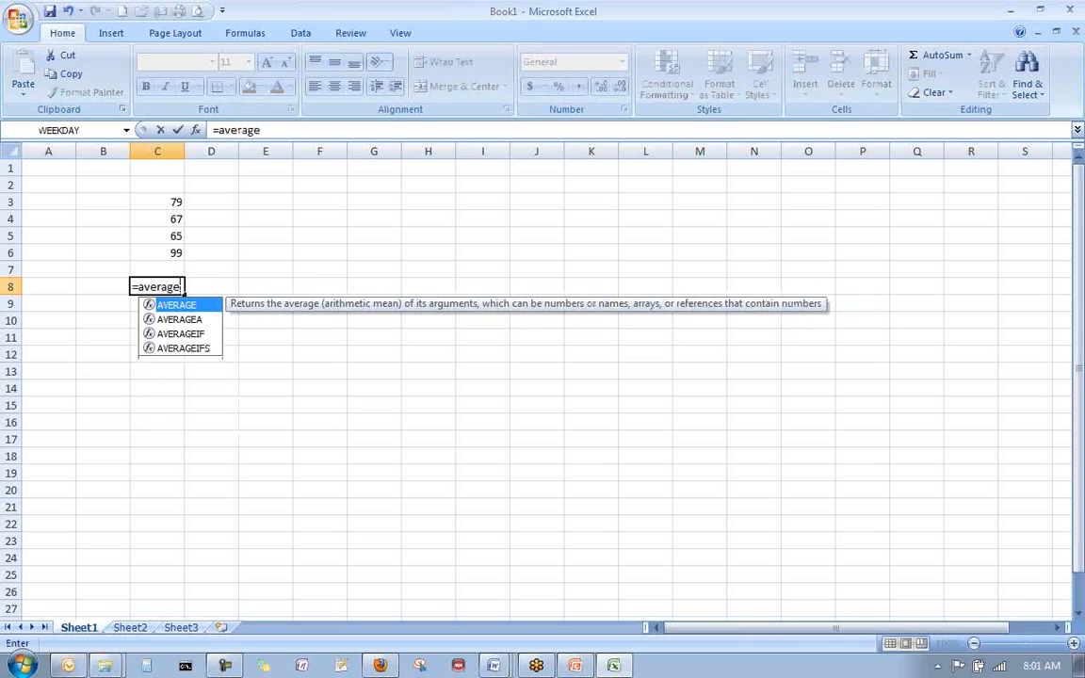
type("(")
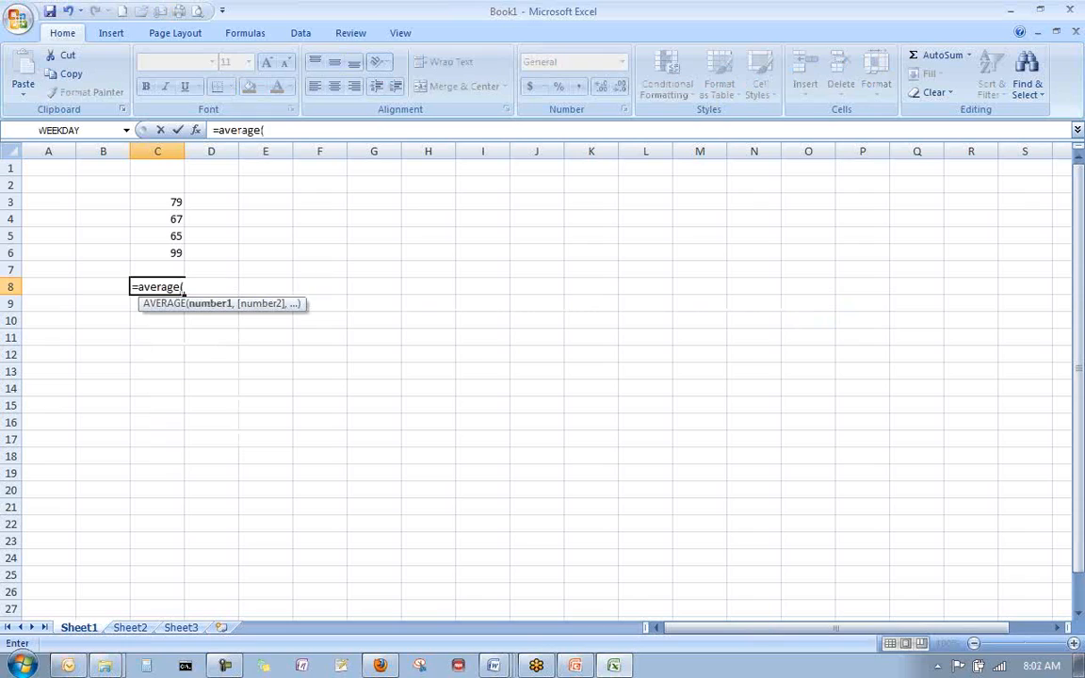
key("Up")
key("Up")
key("Up")
key("Up")
key("Up")
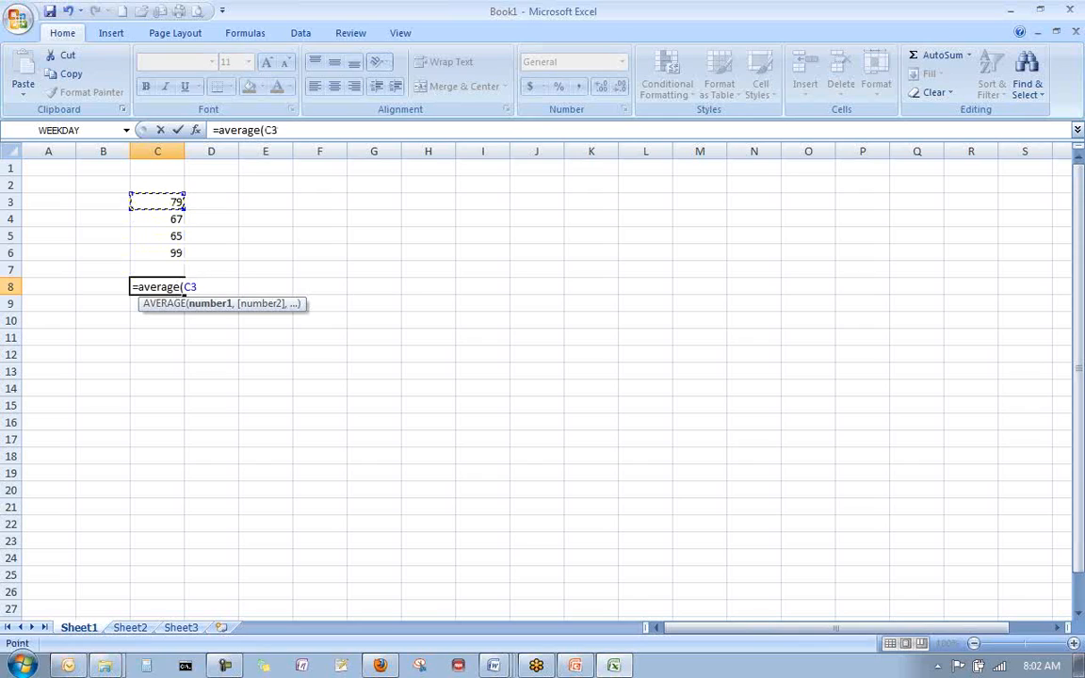
key("shift+Down")
key("shift+Down")
key("shift+Down")
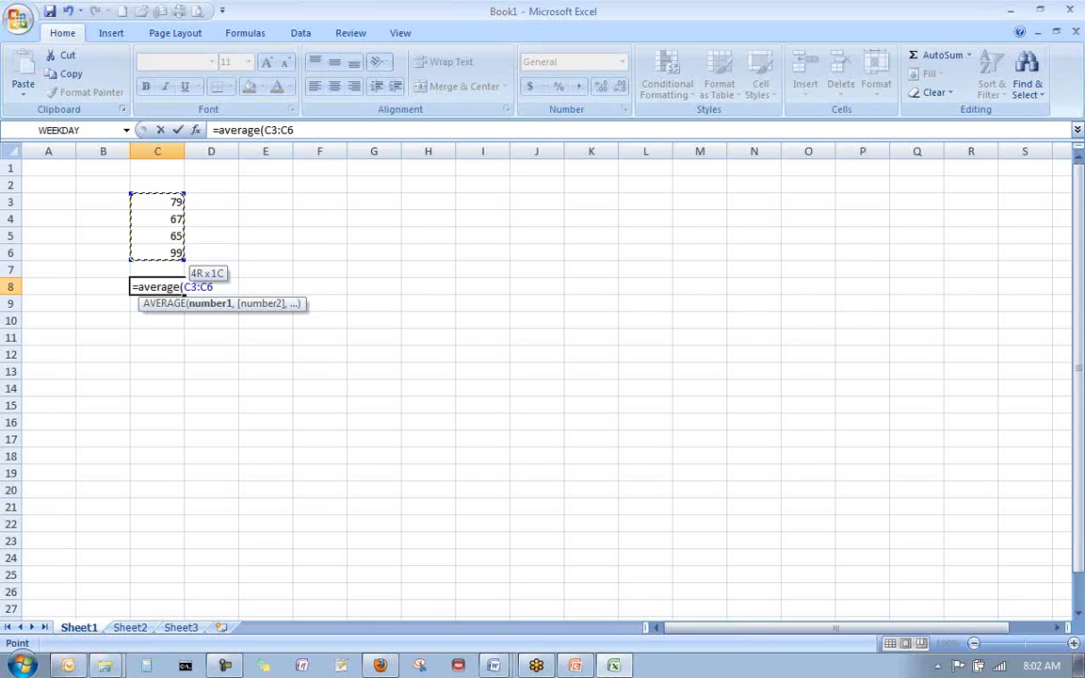
key("Return")
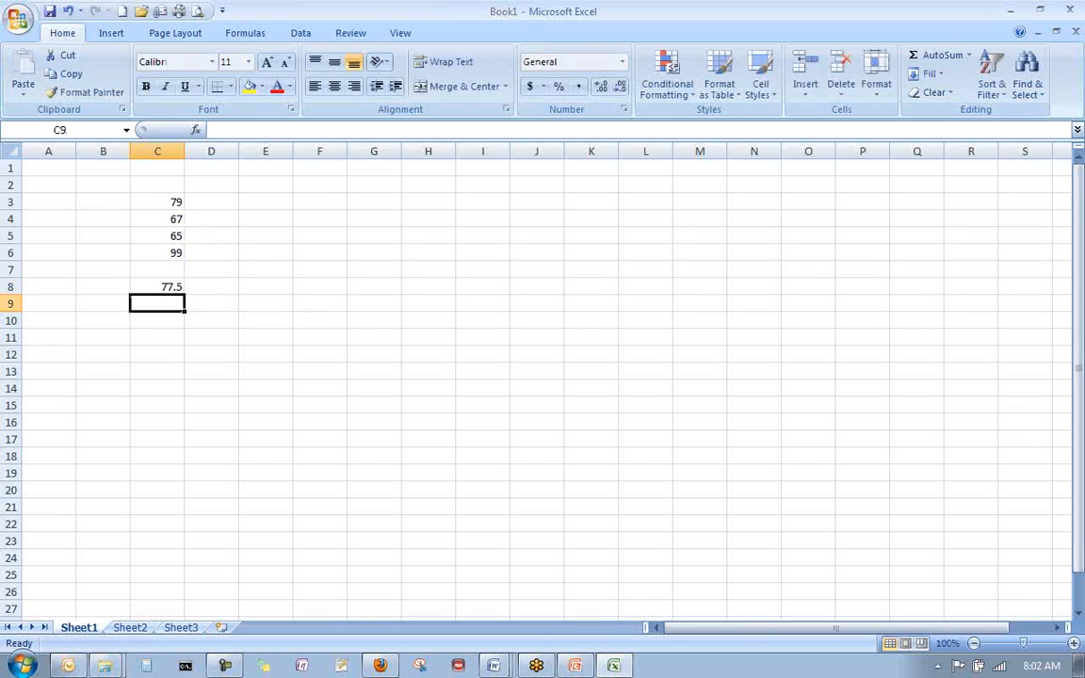
left_click(157, 286)
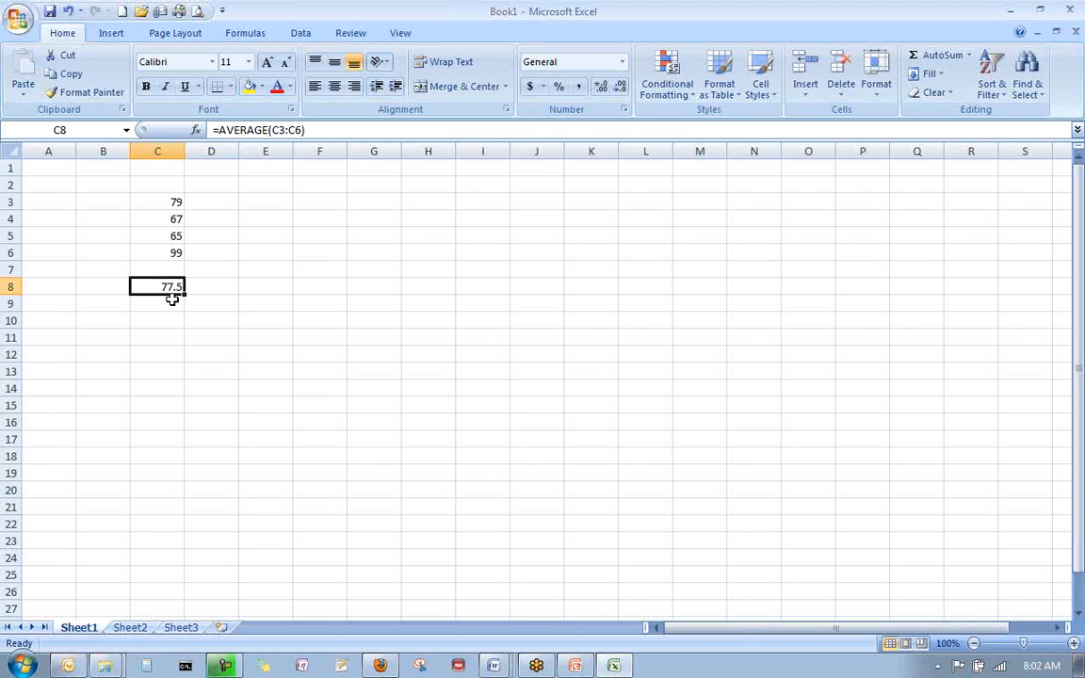
- Stop the screen recording and save it as T01 in the Final Project 2 folder as a Camtasia recording file
key("F10")
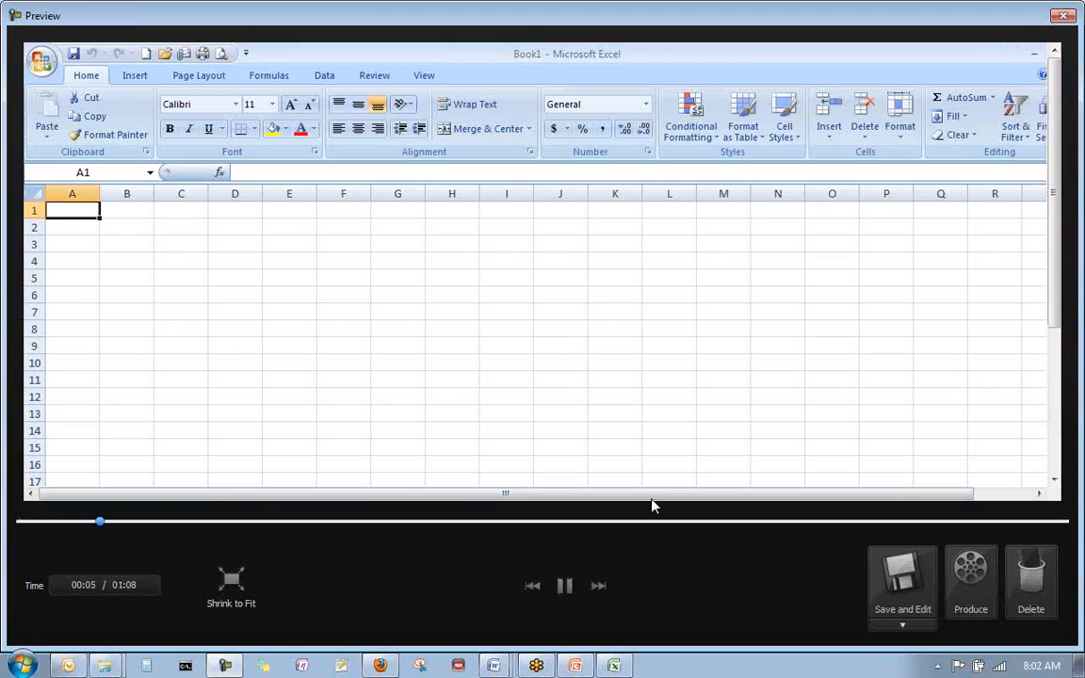
left_click(903, 625)
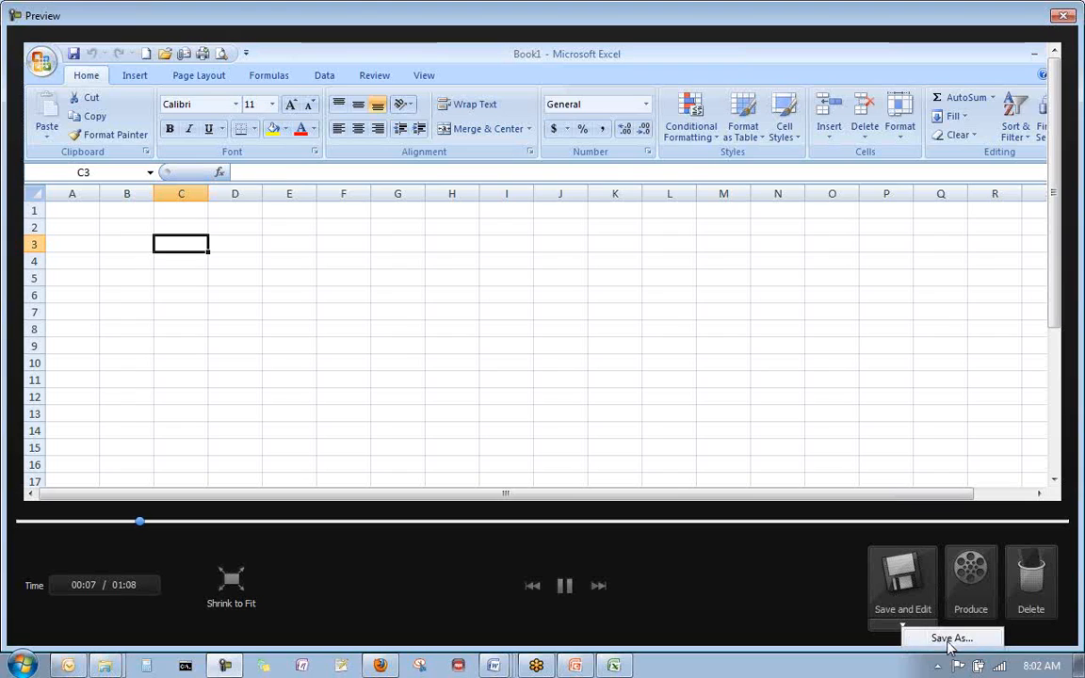
left_click(947, 639)
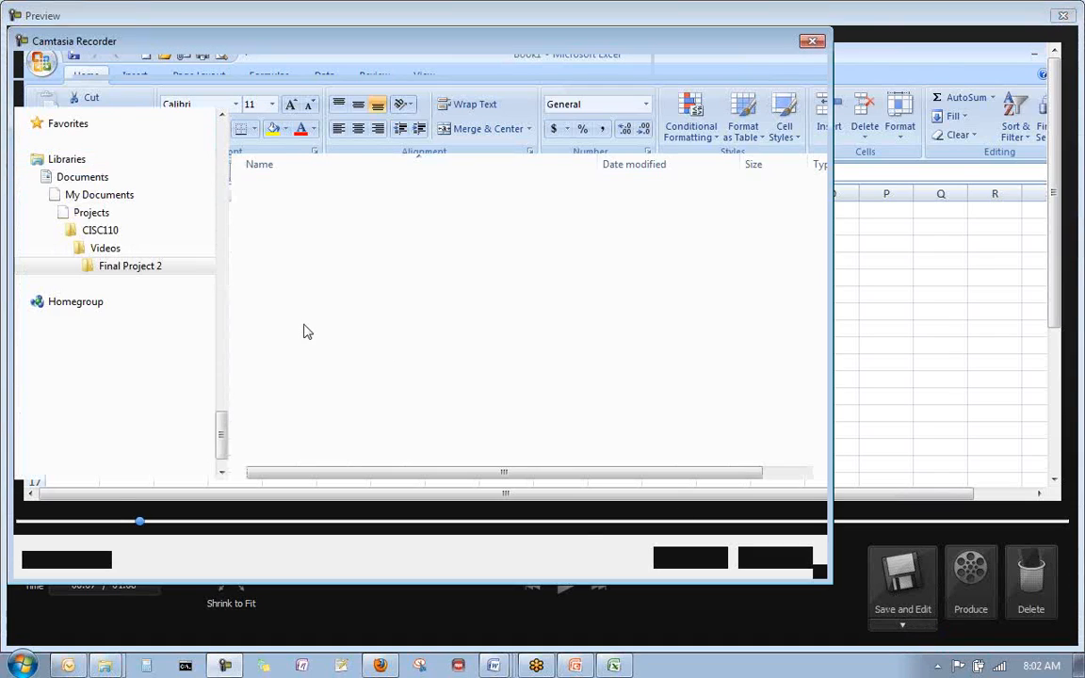
type("T")
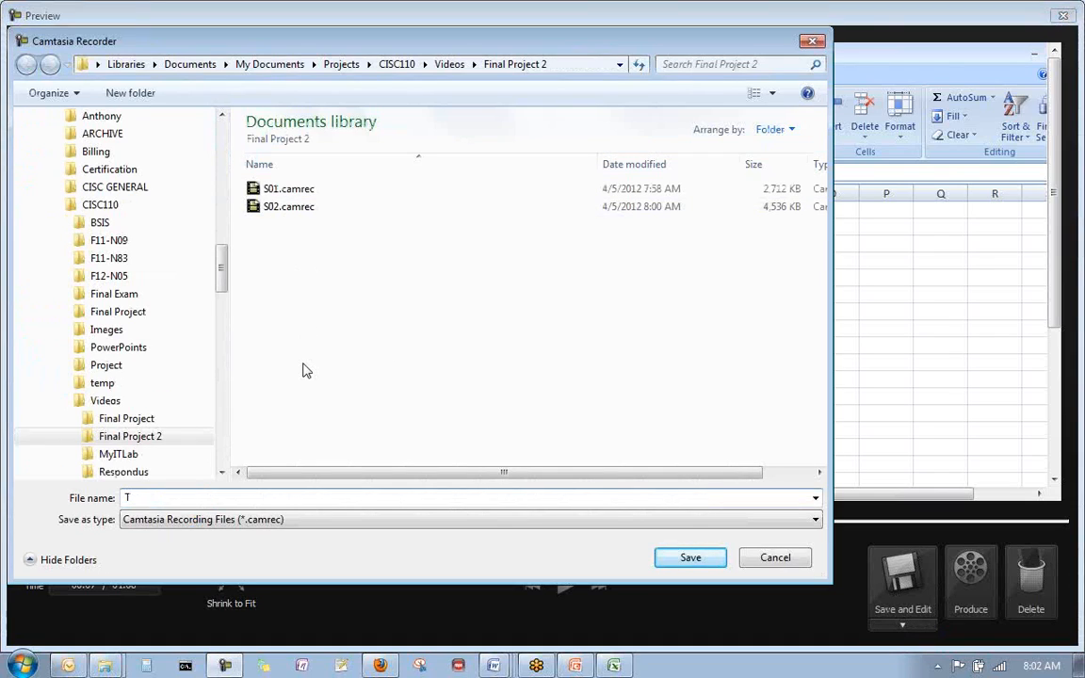
type("i")
type("02")
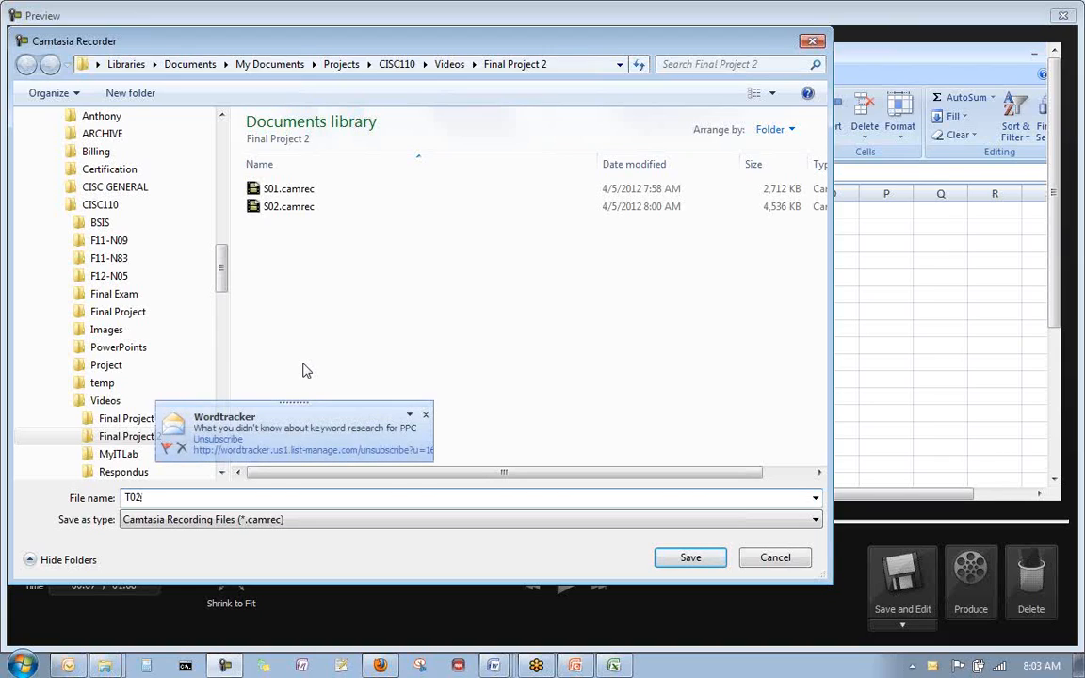
key("BackSpace")
type("1")
left_click(690, 557)
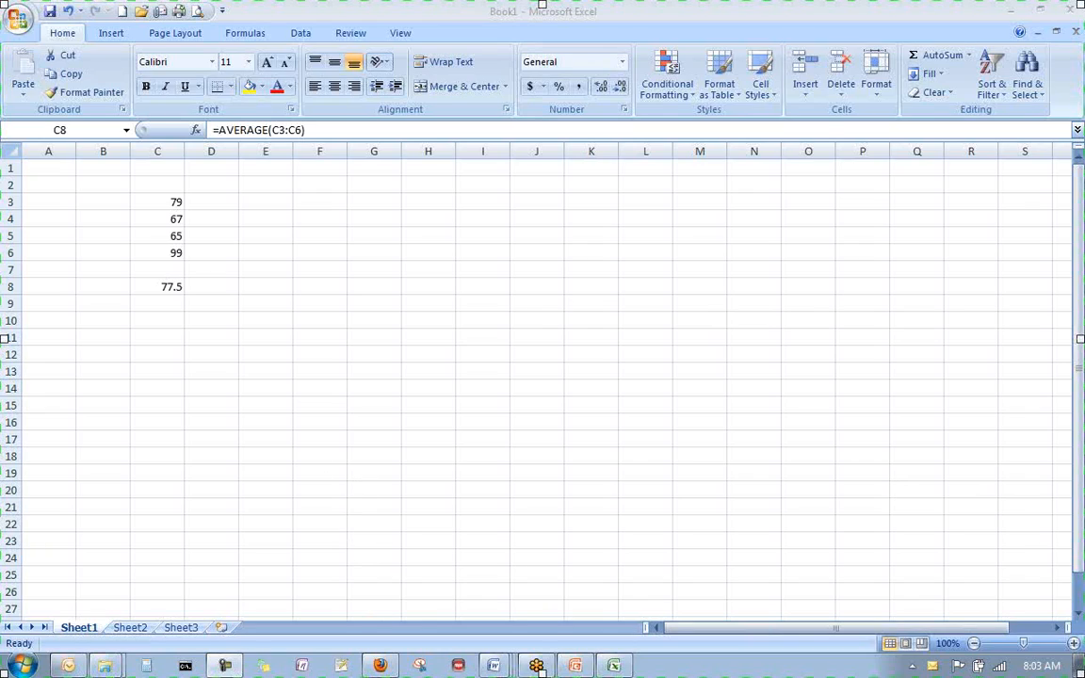
- Close the Camtasia Recorder and launch Camtasia Studio
left_click(537, 667)
left_click_drag(649, 407, 642, 385)
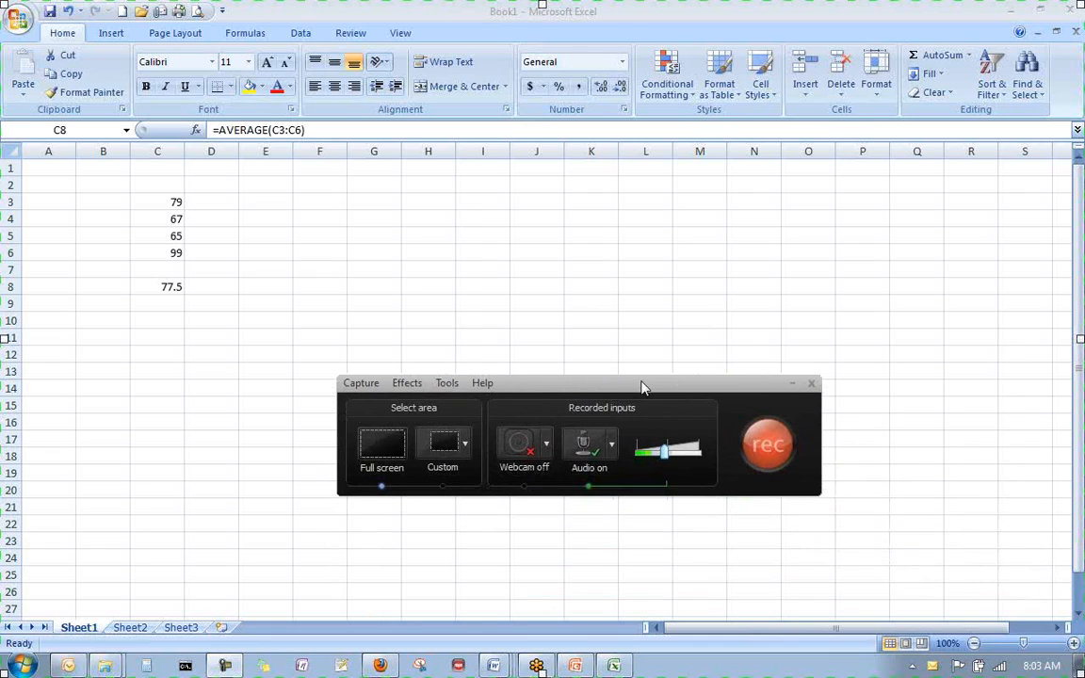
left_click(811, 384)
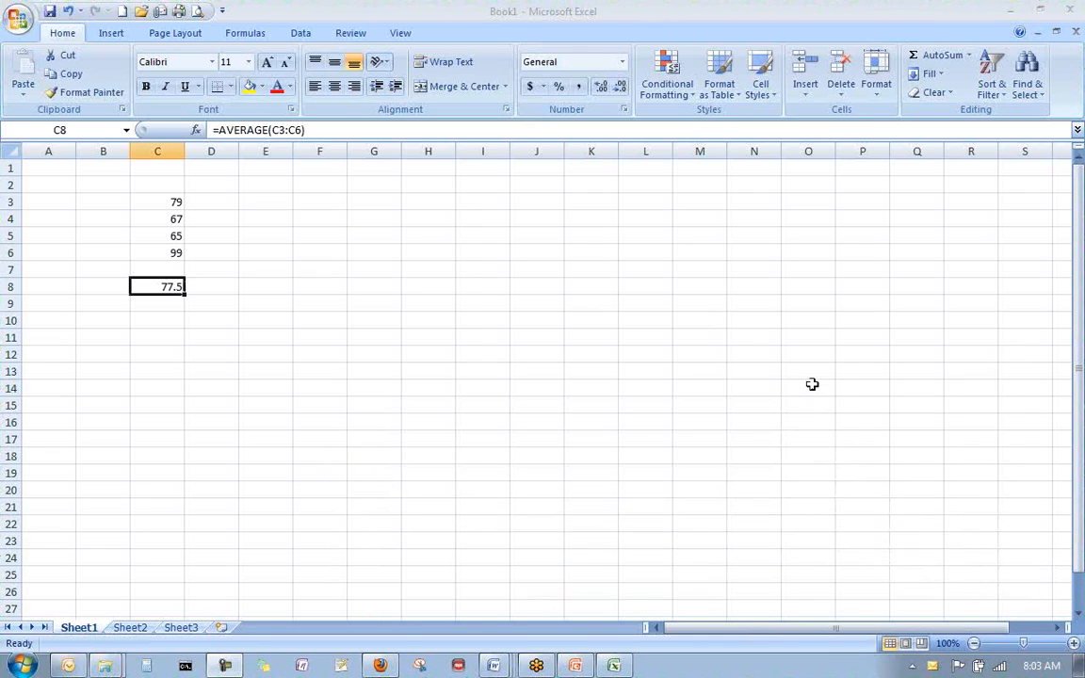
left_click(22, 666)
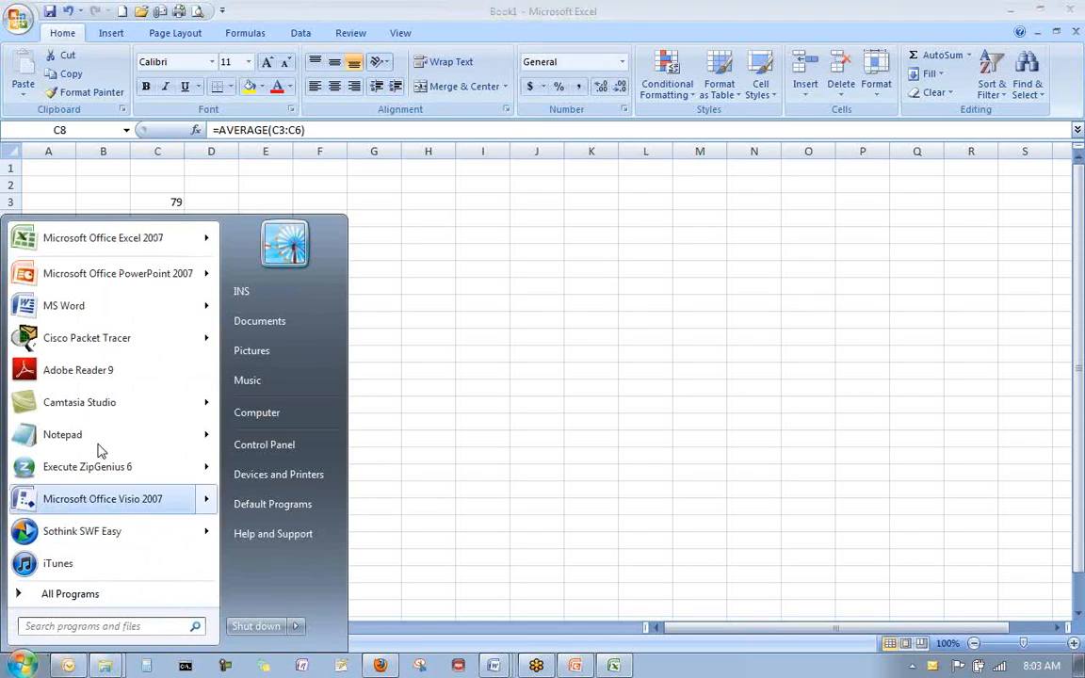
left_click(107, 405)
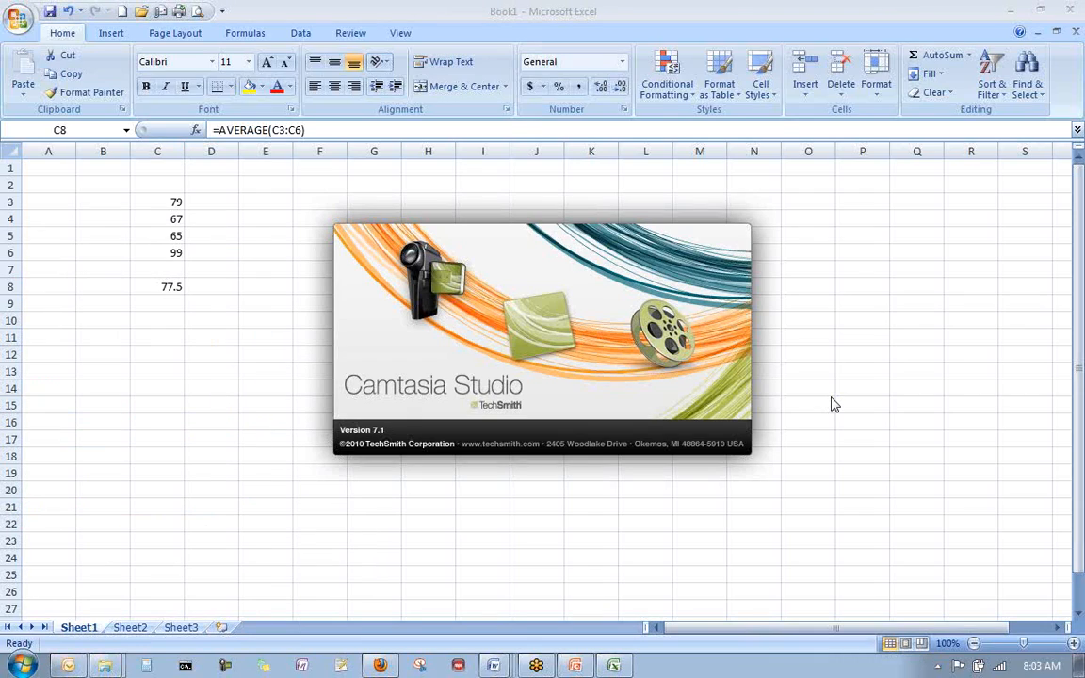
- Close the PowerPoint presentation without saving its changes
right_click(578, 667)
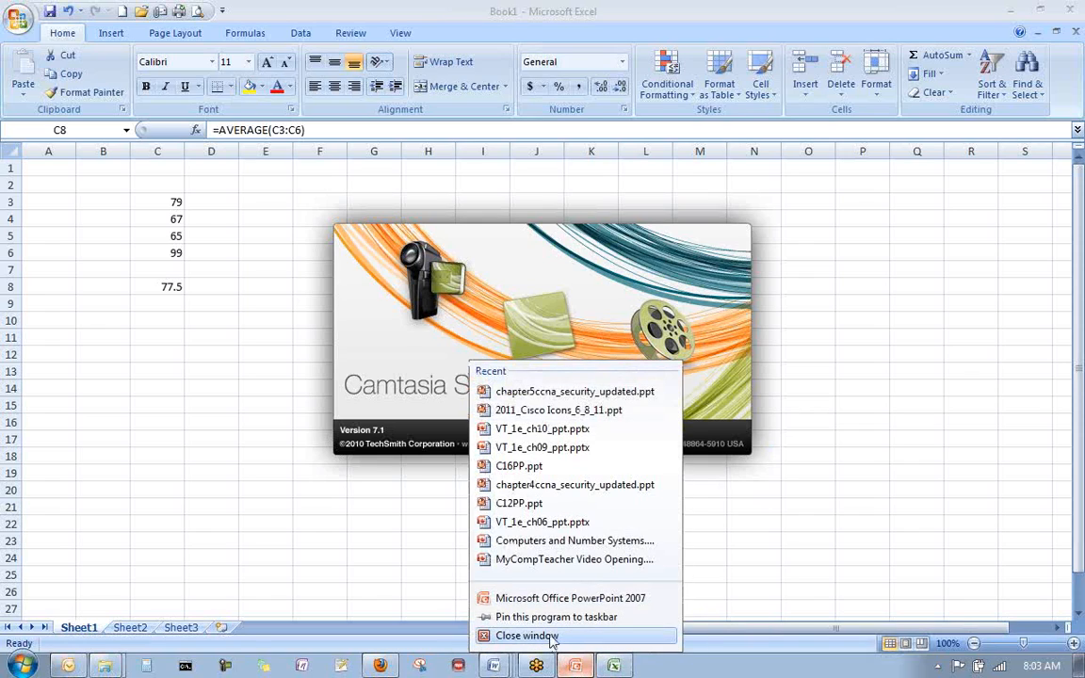
left_click(579, 667)
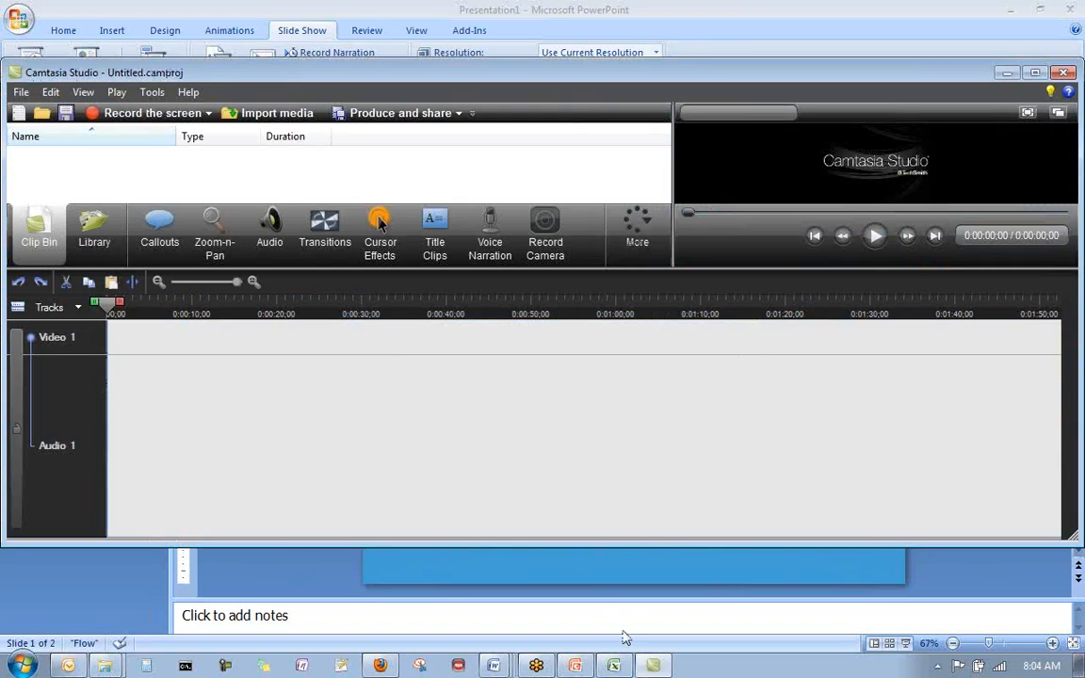
left_click(651, 664)
left_click(545, 377)
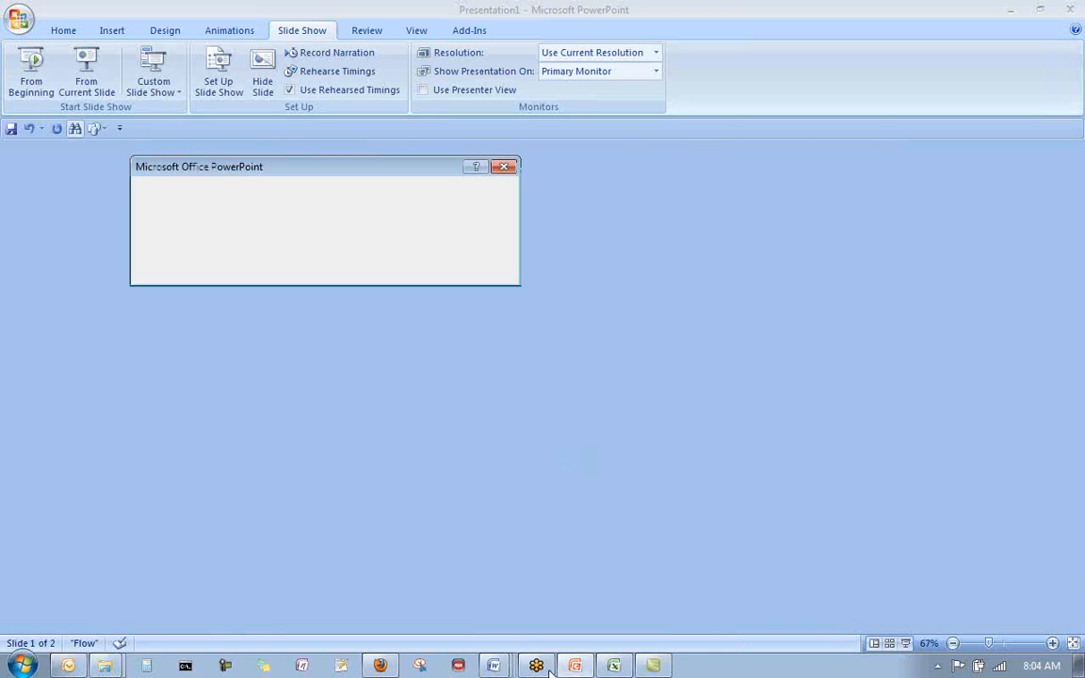
left_click(427, 270)
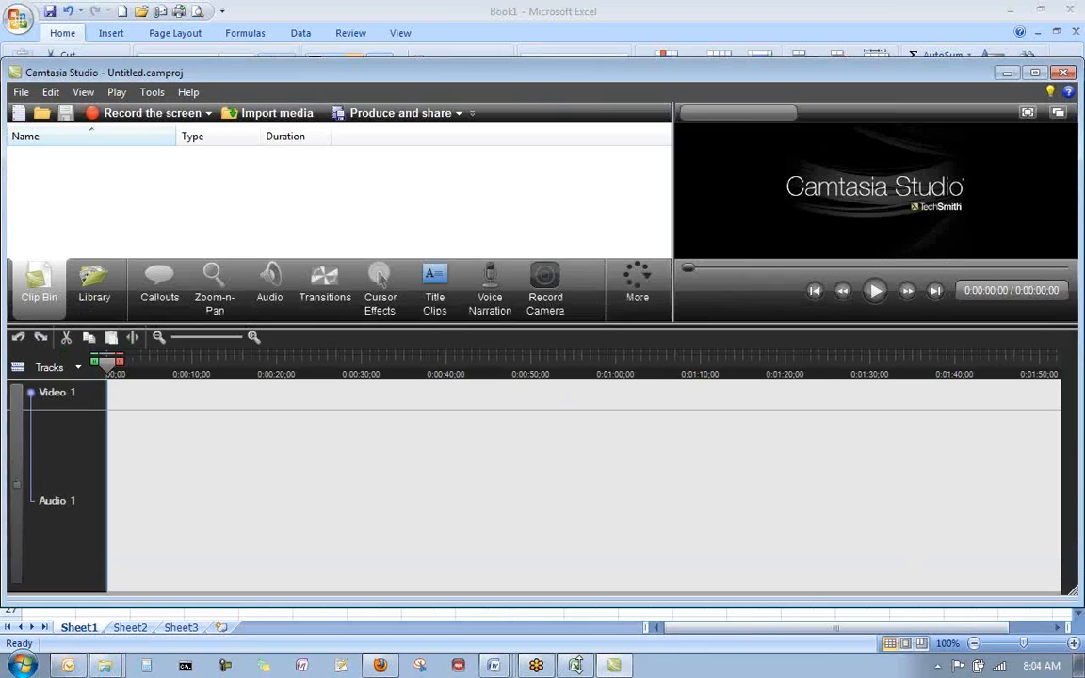
- Close the Excel workbook without saving it, and close Outlook as well
right_click(575, 666)
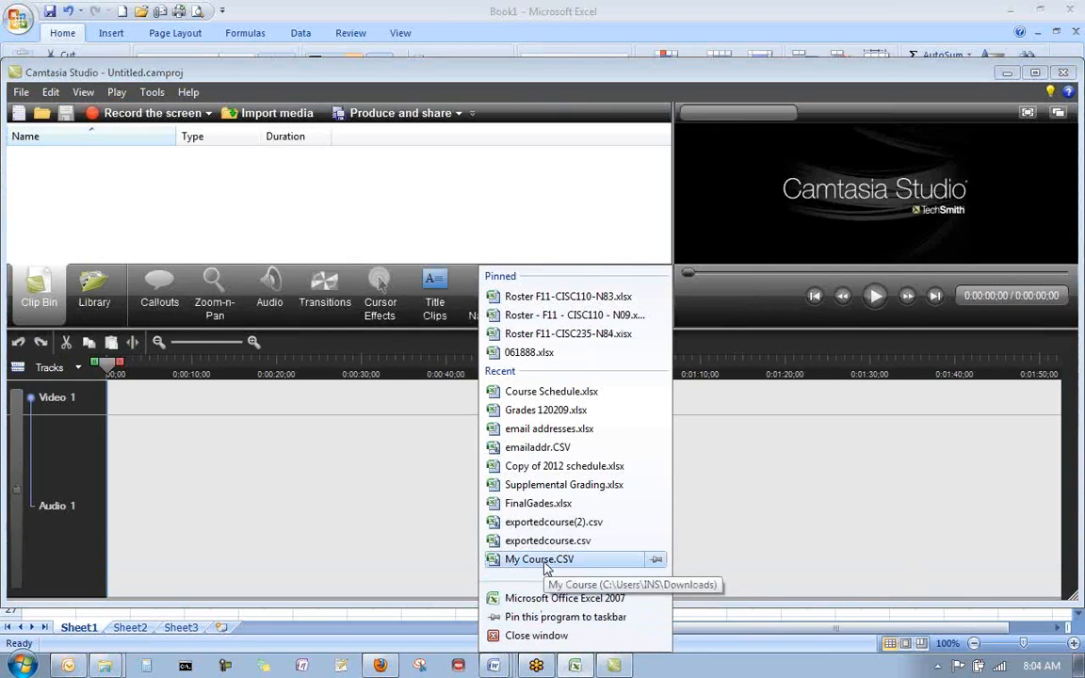
left_click(541, 636)
left_click(546, 378)
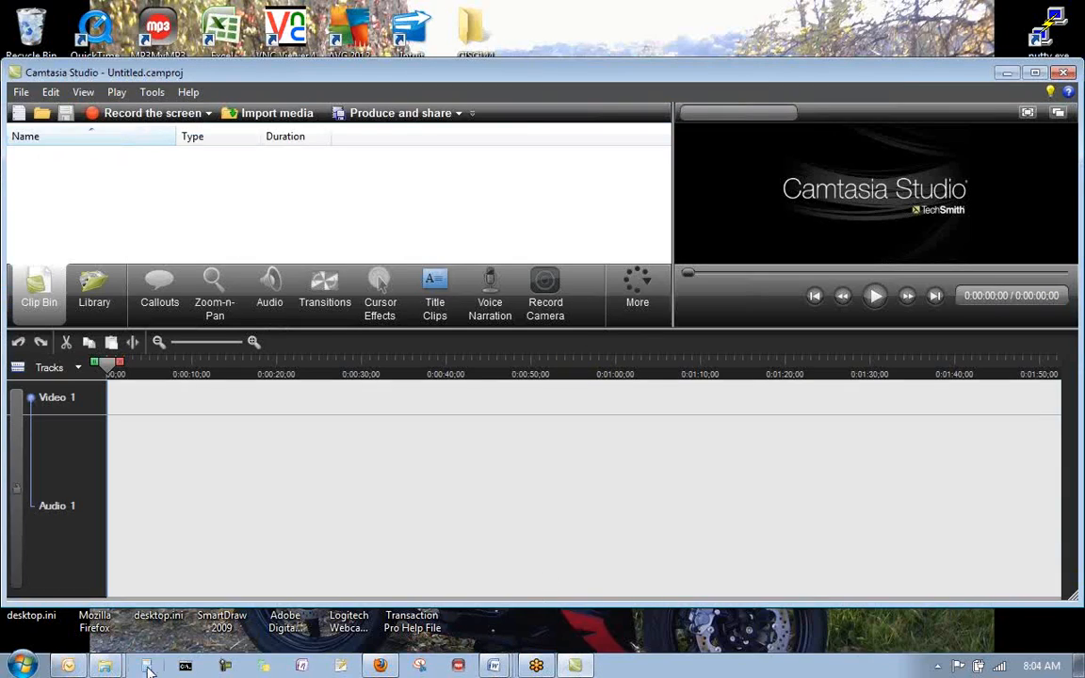
right_click(104, 666)
right_click(68, 666)
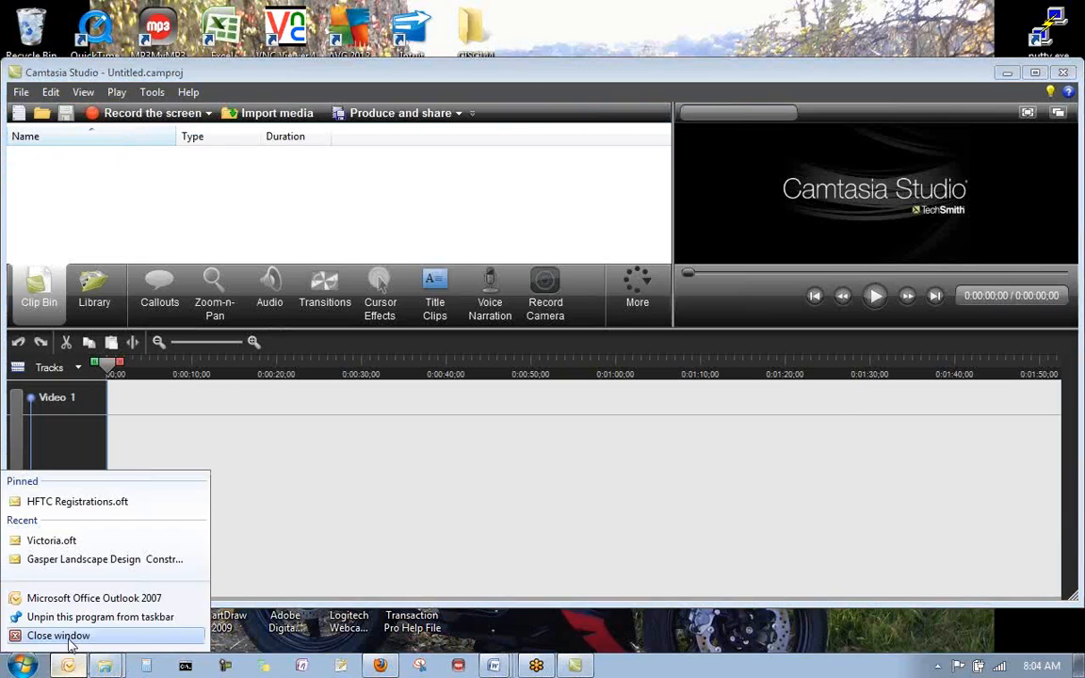
left_click(68, 638)
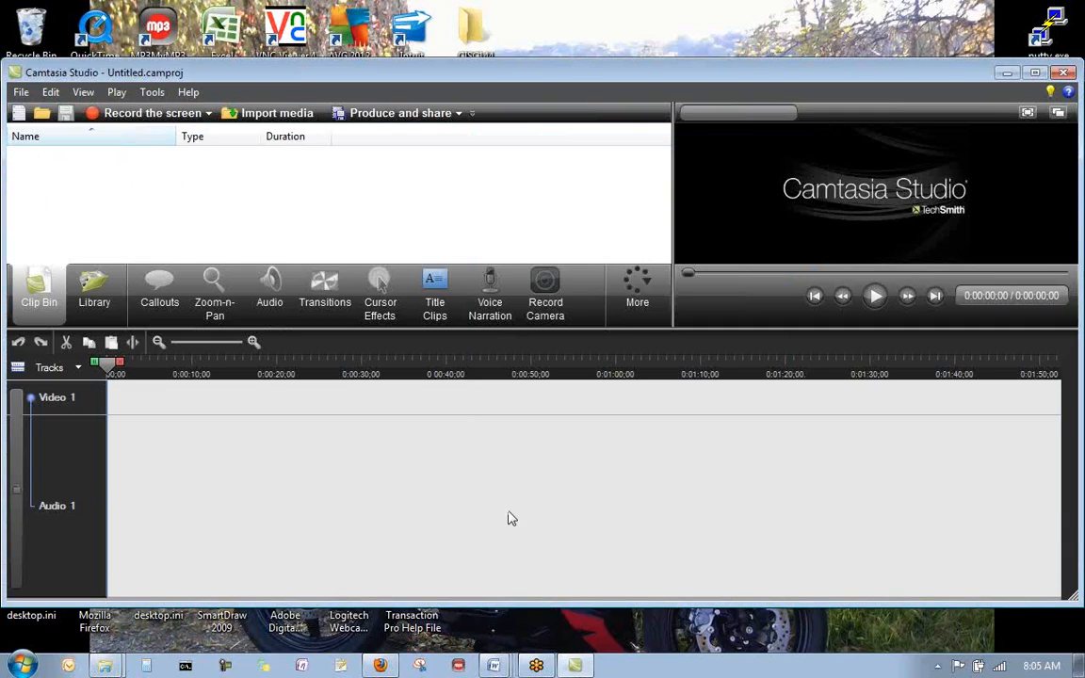
- Import S01.camrec, S02.camrec and T01.camrec from the CISC110 Videos folder Final Project 2 into the Clip Bin
left_click(287, 114)
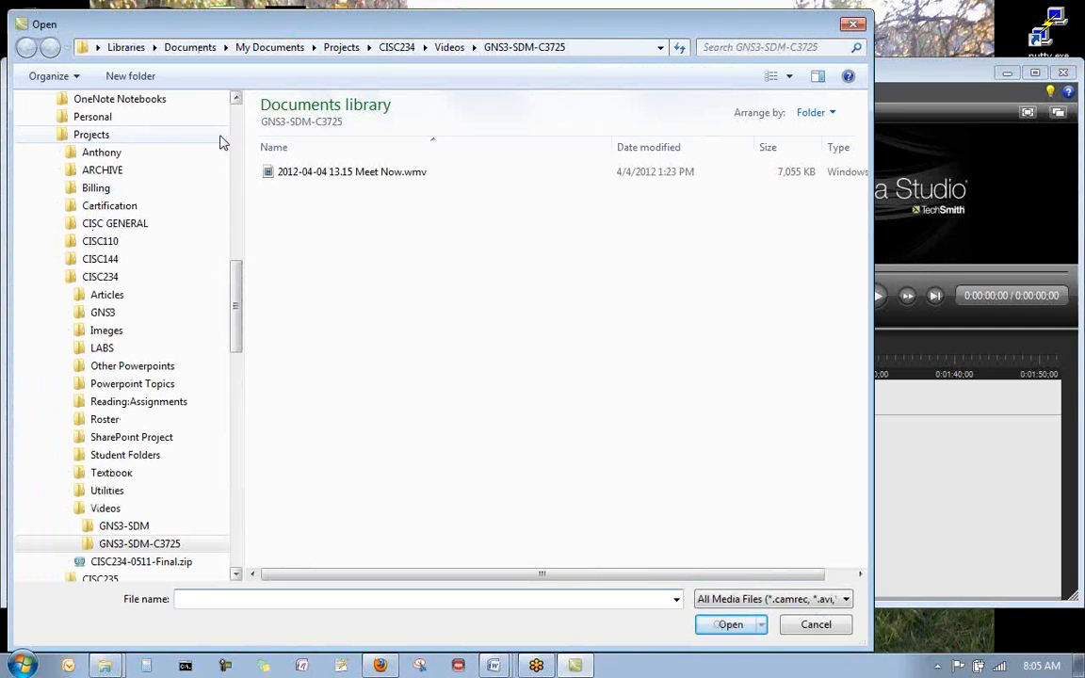
left_click(83, 242)
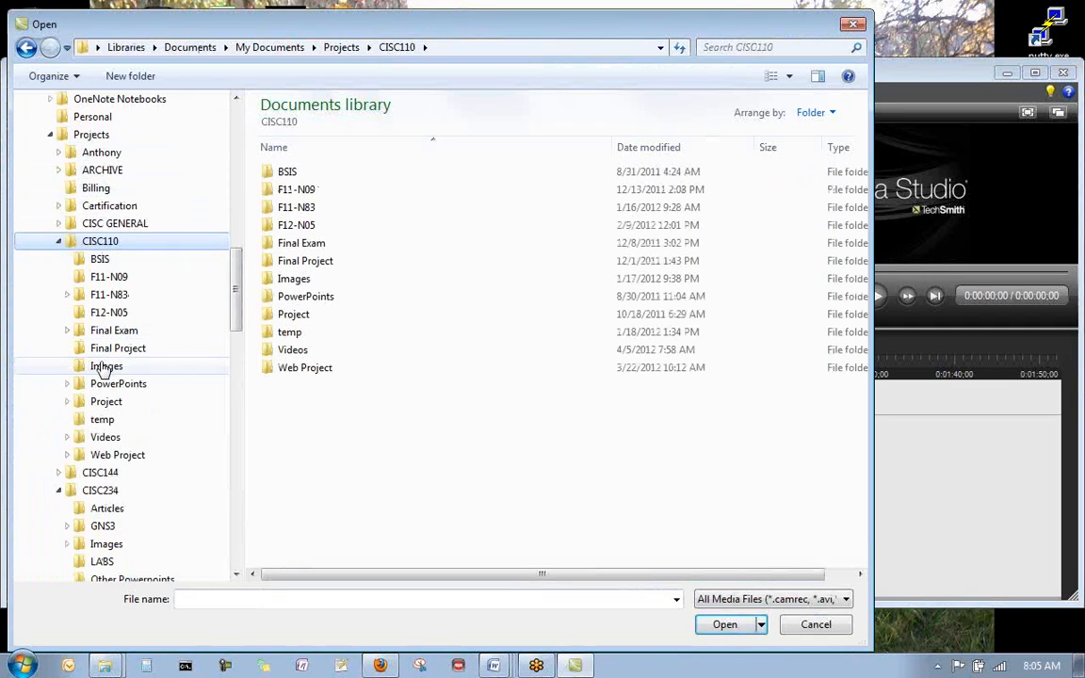
left_click(68, 437)
left_click(91, 472)
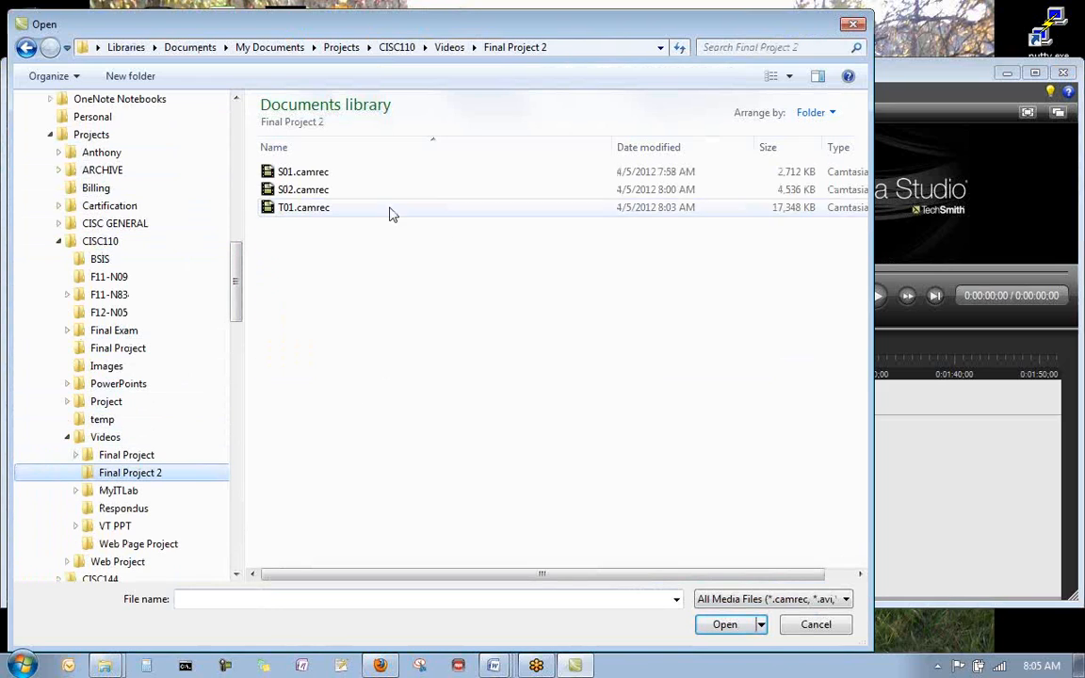
left_click(330, 173)
left_click(346, 208, "ctrl")
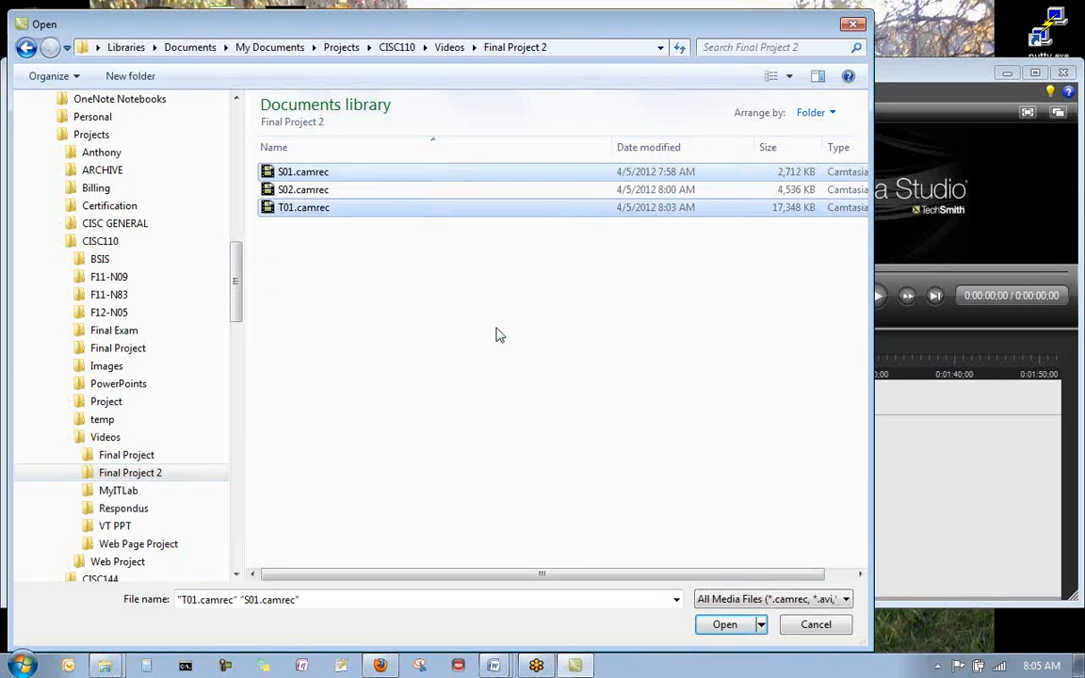
left_click(323, 191, "ctrl")
left_click(725, 625)
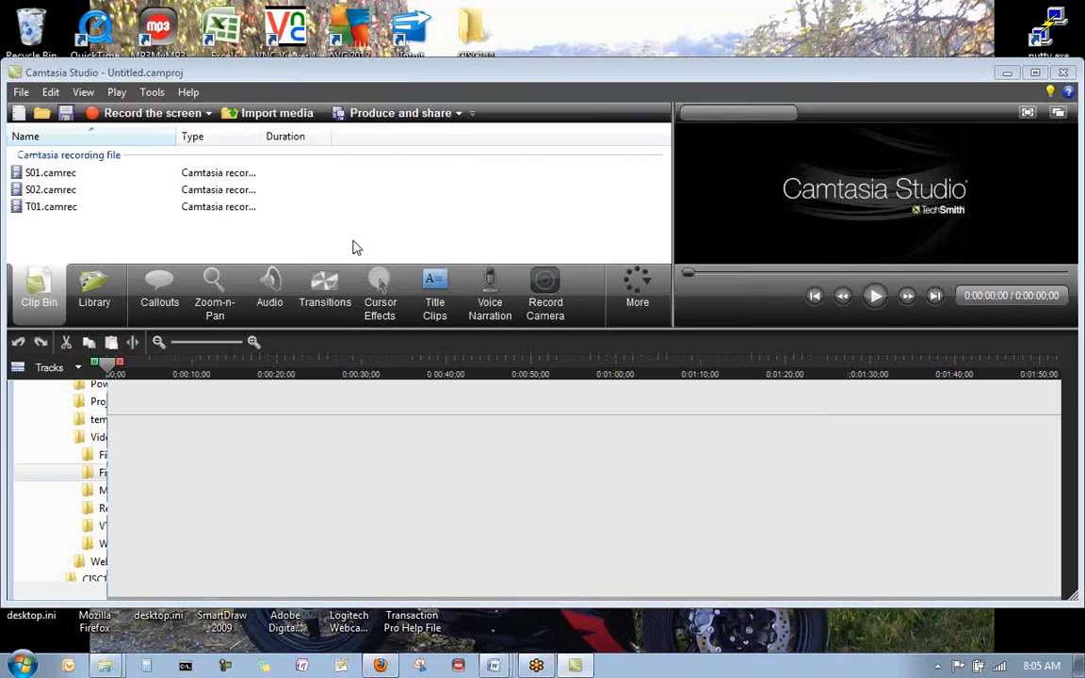
- Maximize the Camtasia Studio window and place all three imported clips on the timeline together
double_click(460, 76)
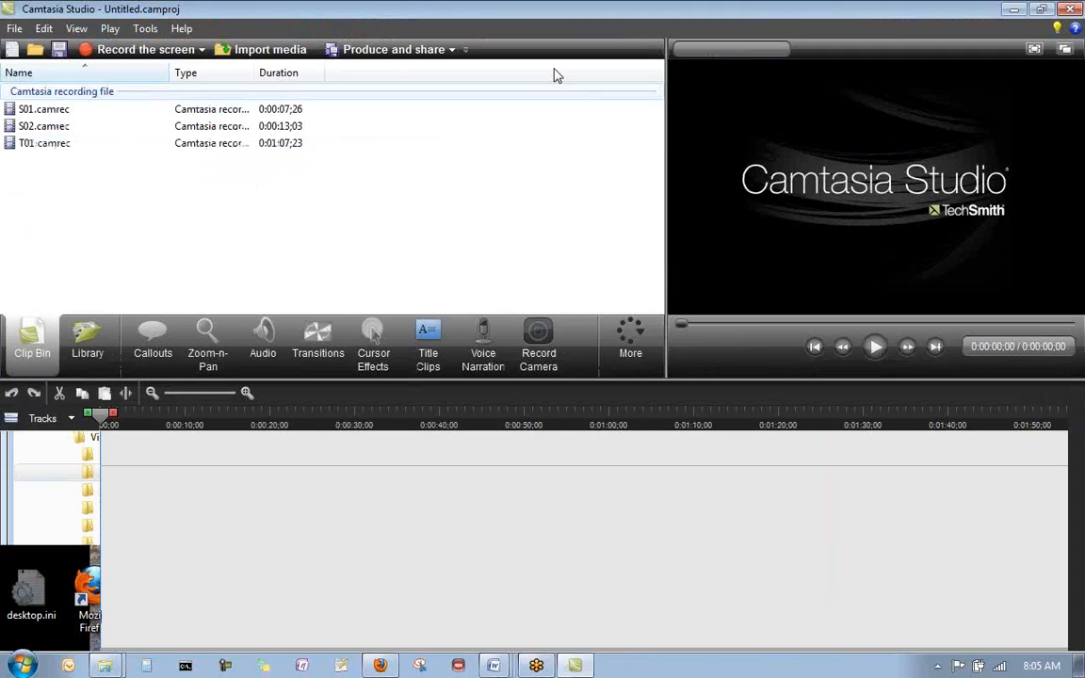
left_click(66, 113)
key("ctrl+a")
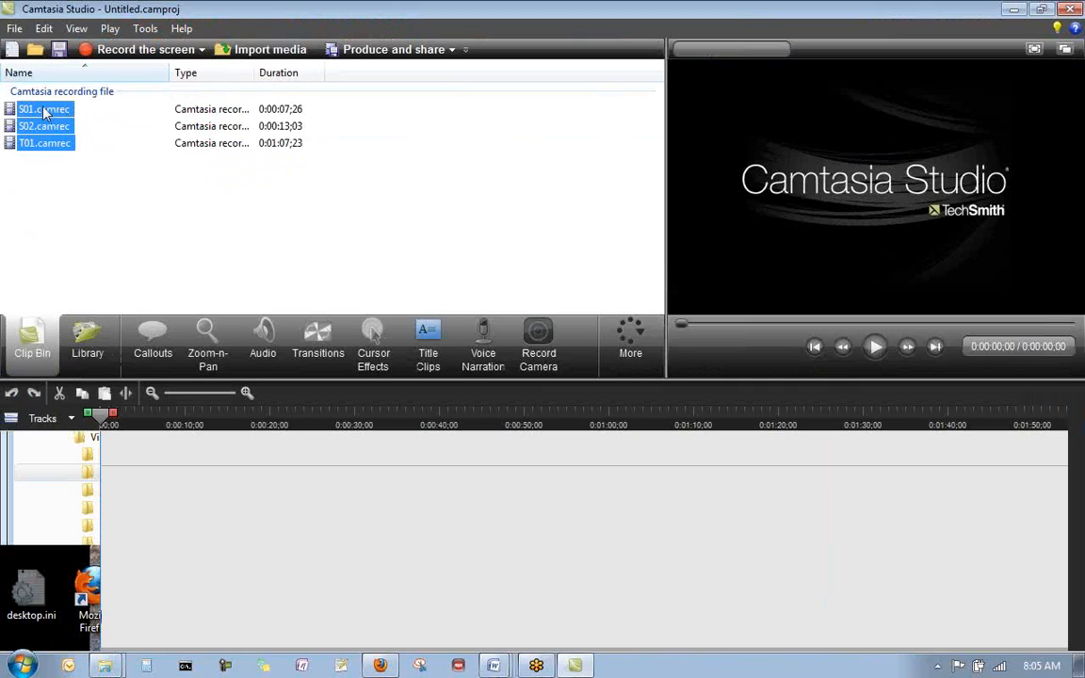
left_click_drag(43, 109, 186, 454)
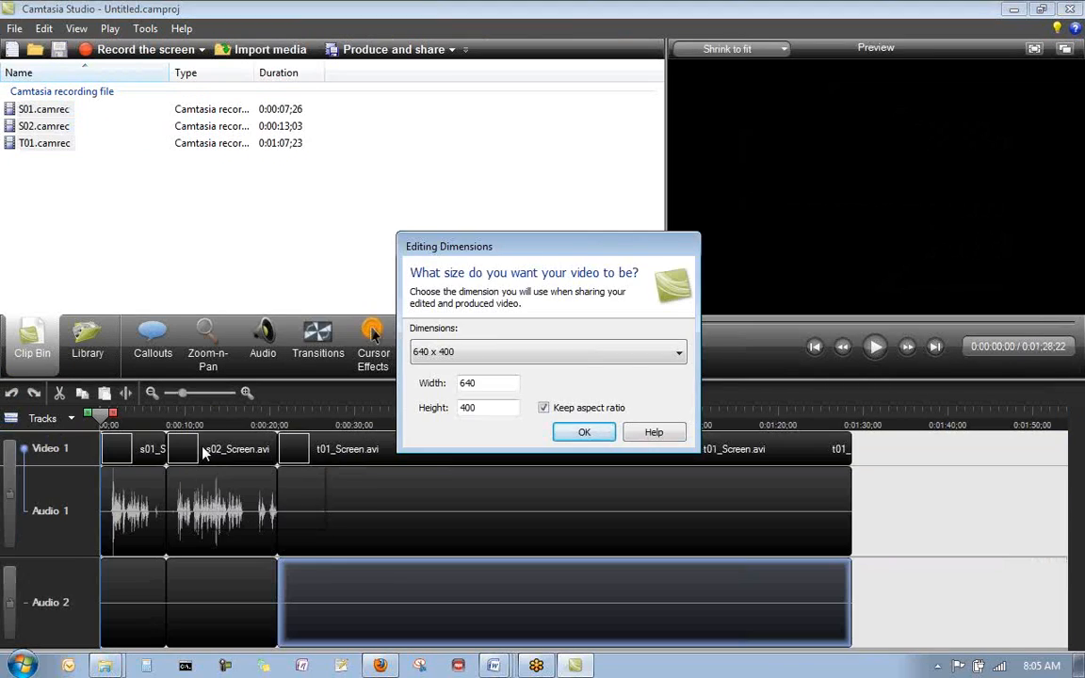
- Set the project's editing dimensions to the 1280 x 720 YouTube and HD preset
left_click(555, 351)
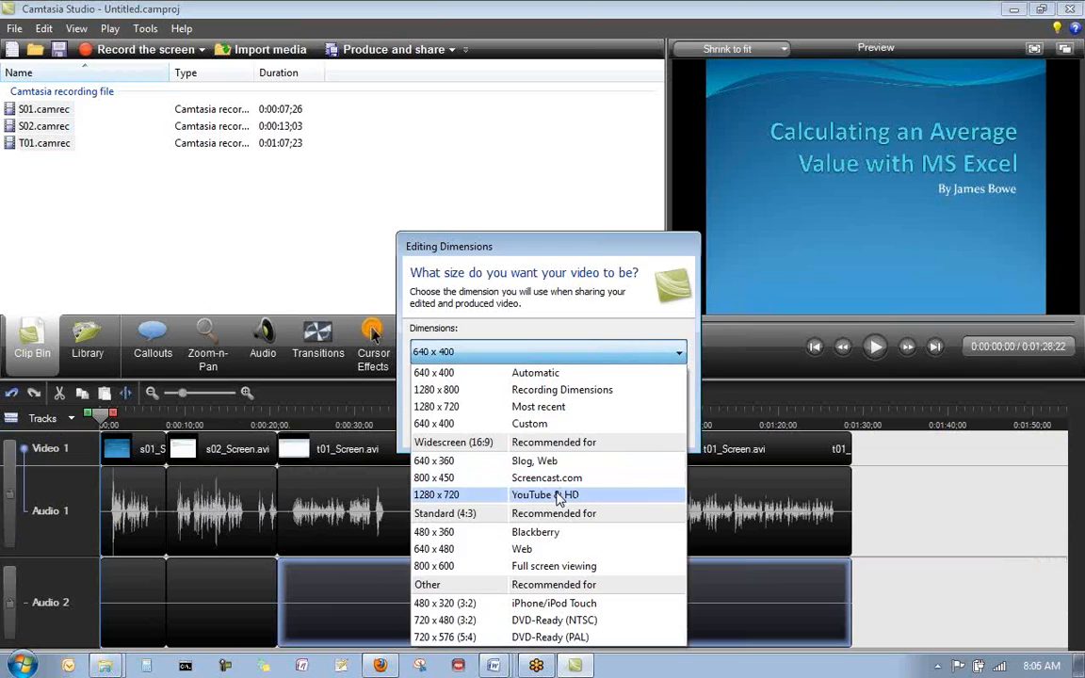
left_click(558, 496)
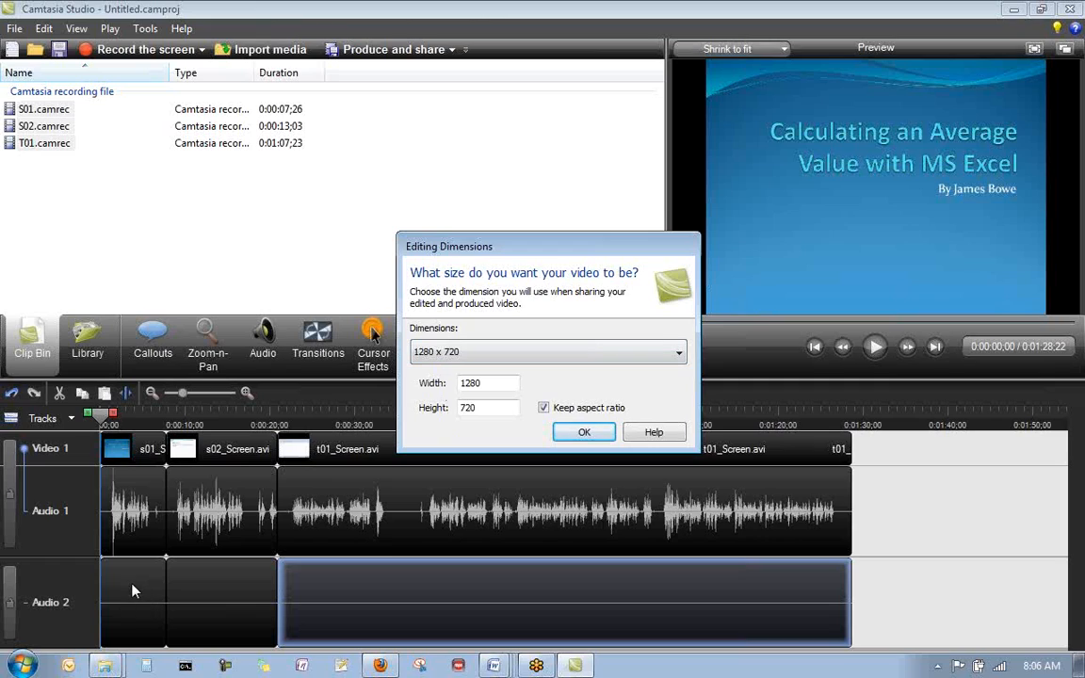
left_click(584, 431)
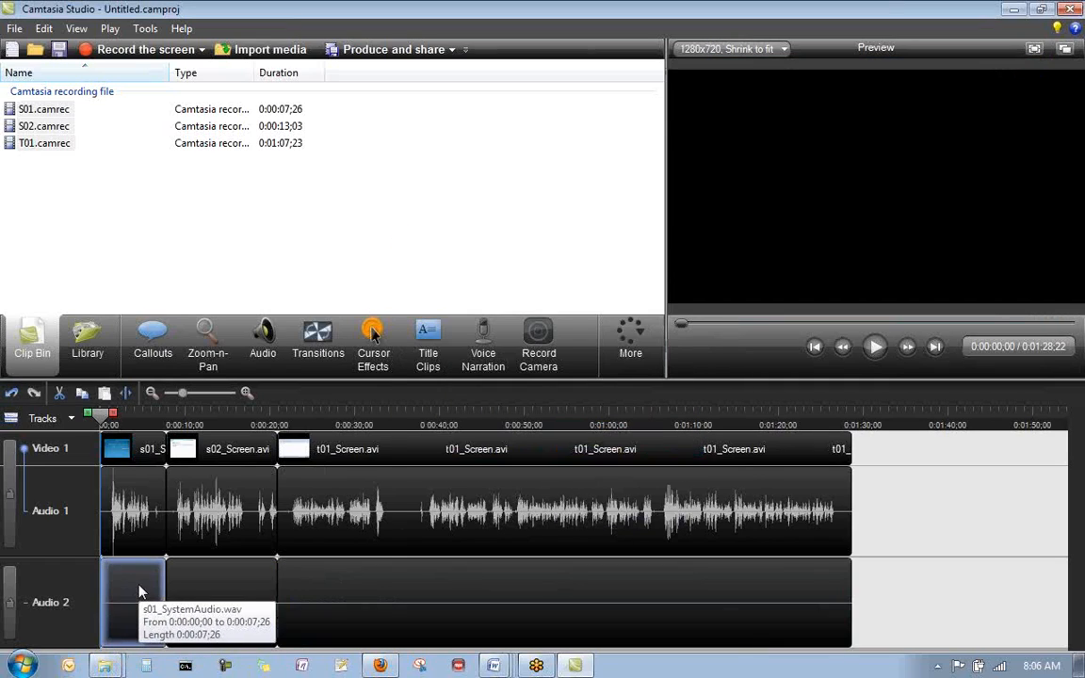
- Cut the three system audio clips out of the Audio 2 track
right_click(140, 591)
left_click(224, 431)
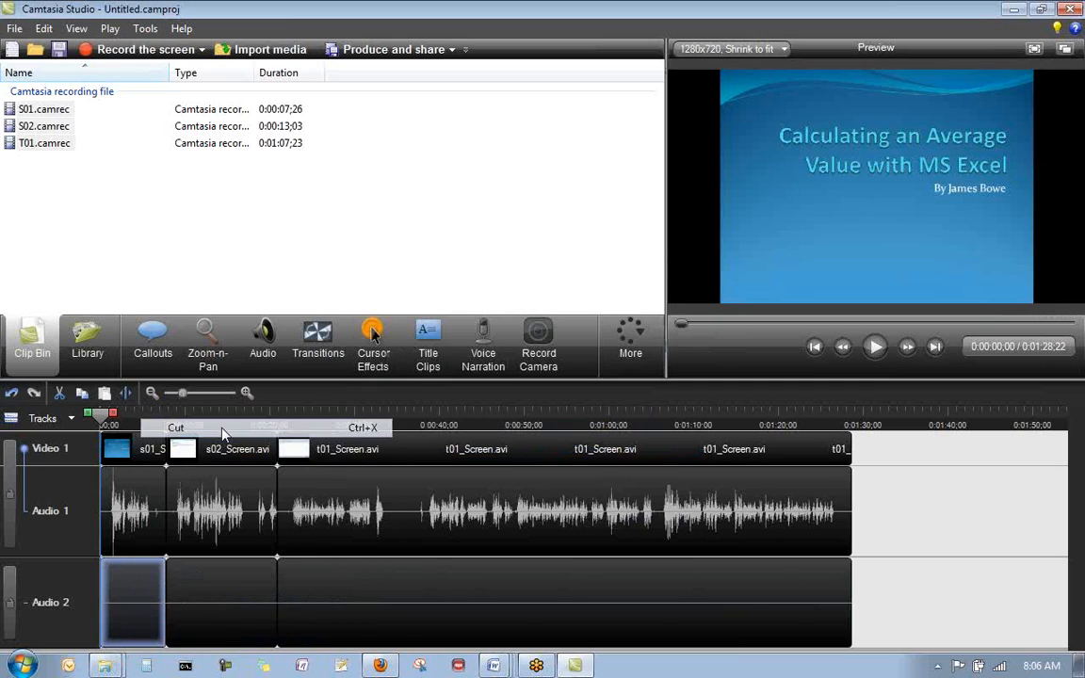
right_click(213, 567)
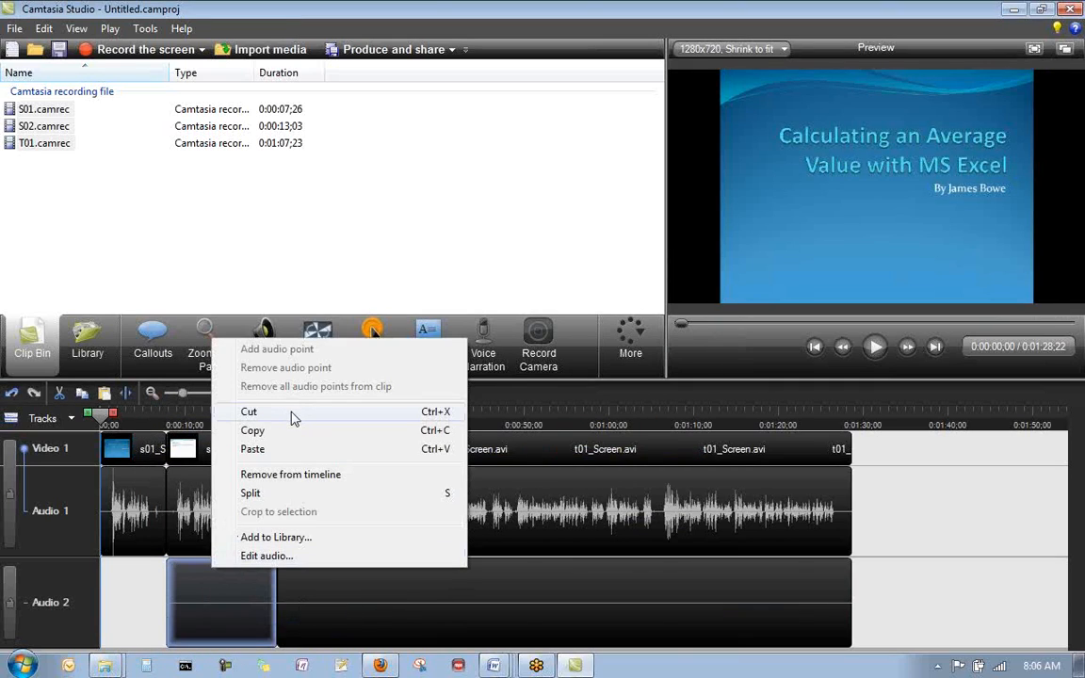
left_click(249, 412)
right_click(351, 579)
left_click(407, 425)
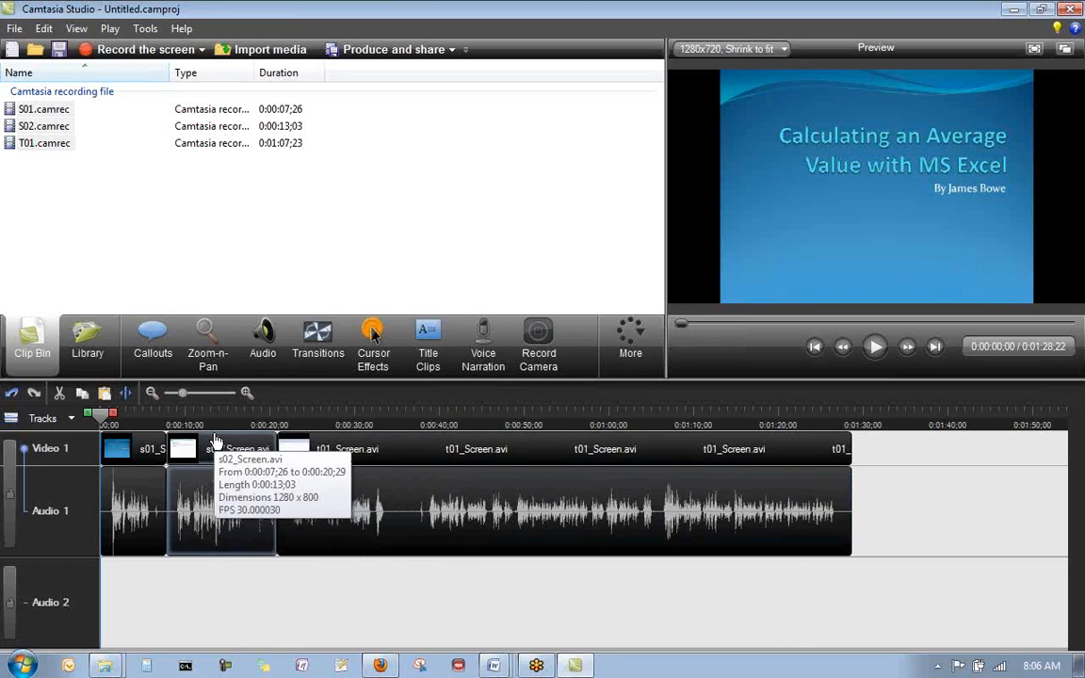
- Play the end of the s02 clip, split it at about 0:00:18;03, and remove the trailing piece from the timeline
left_click(211, 418)
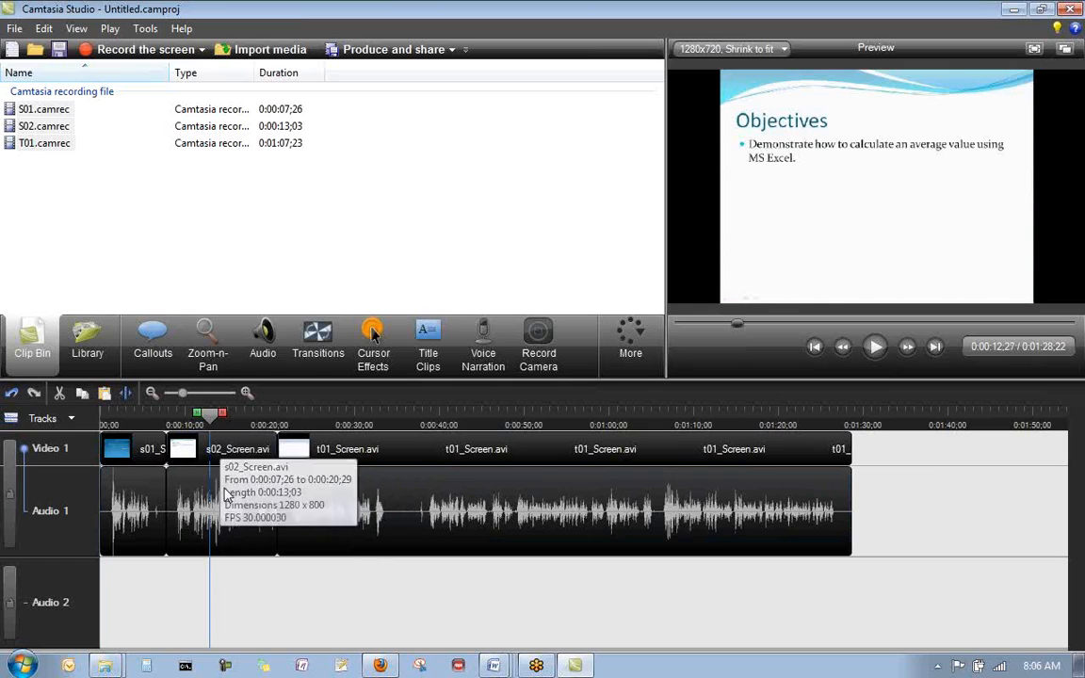
left_click(376, 504)
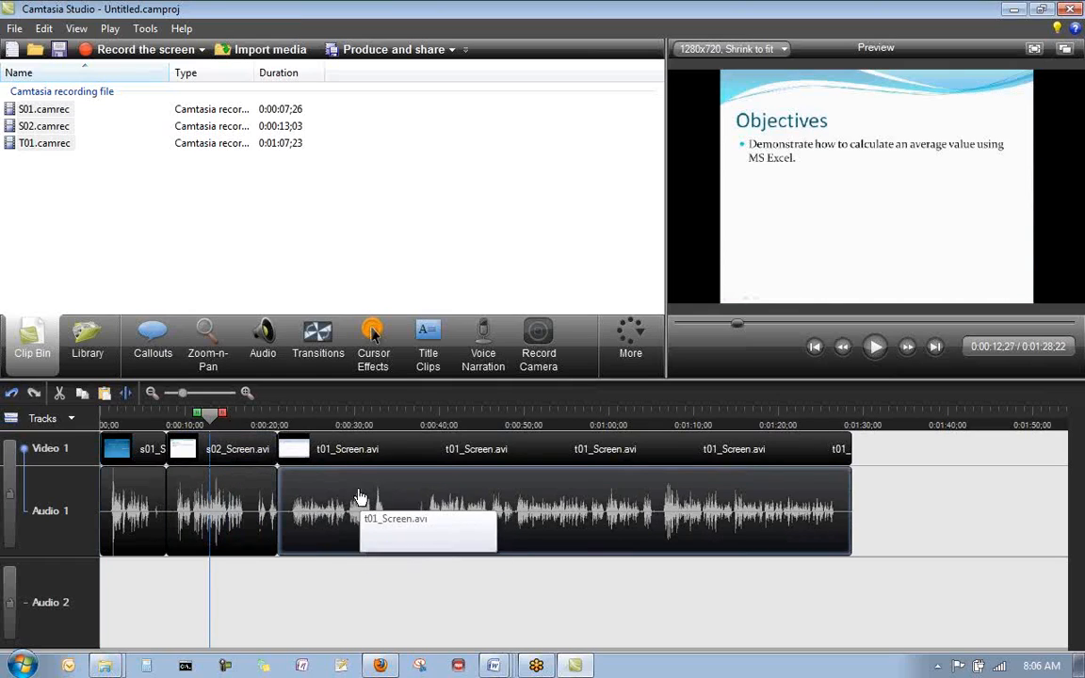
left_click(875, 347)
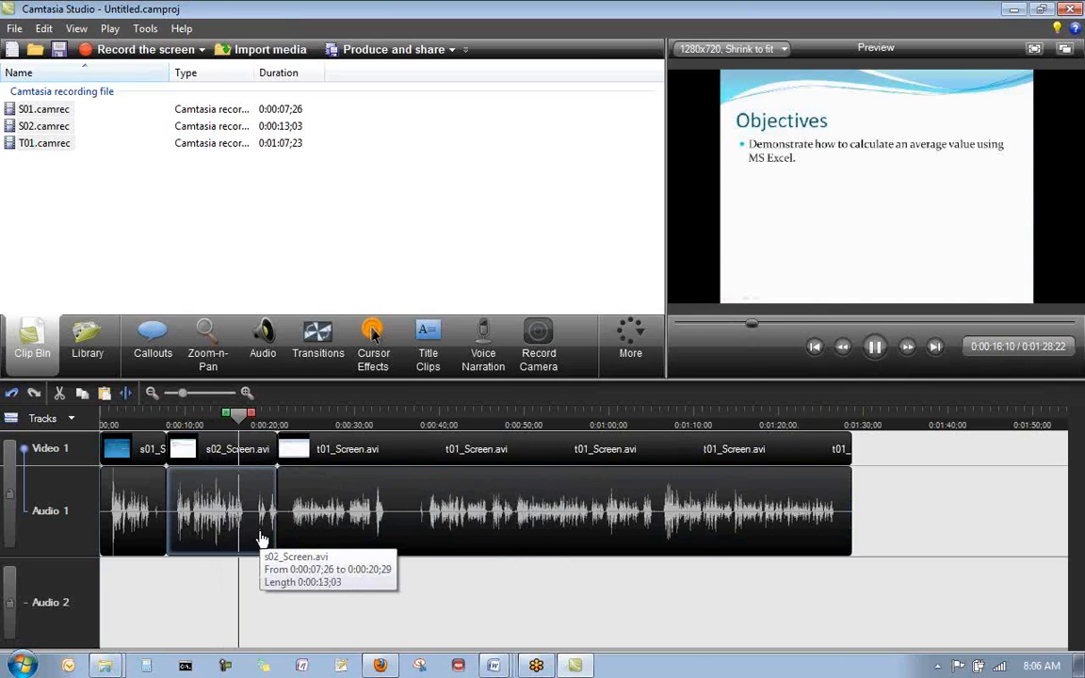
left_click(254, 425)
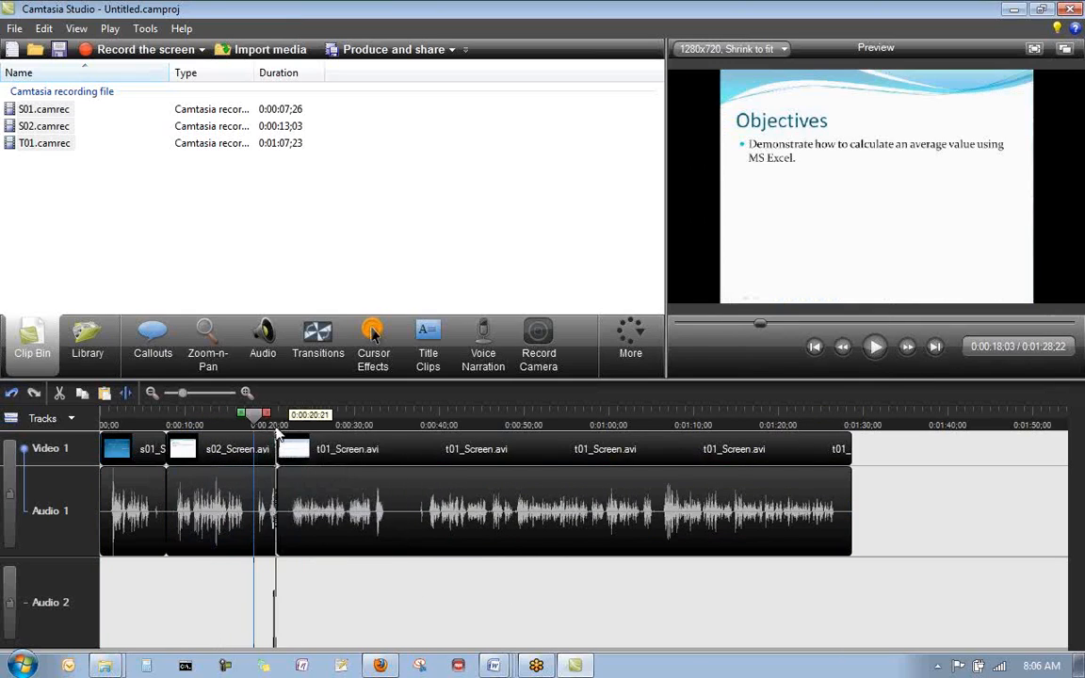
left_click(264, 518)
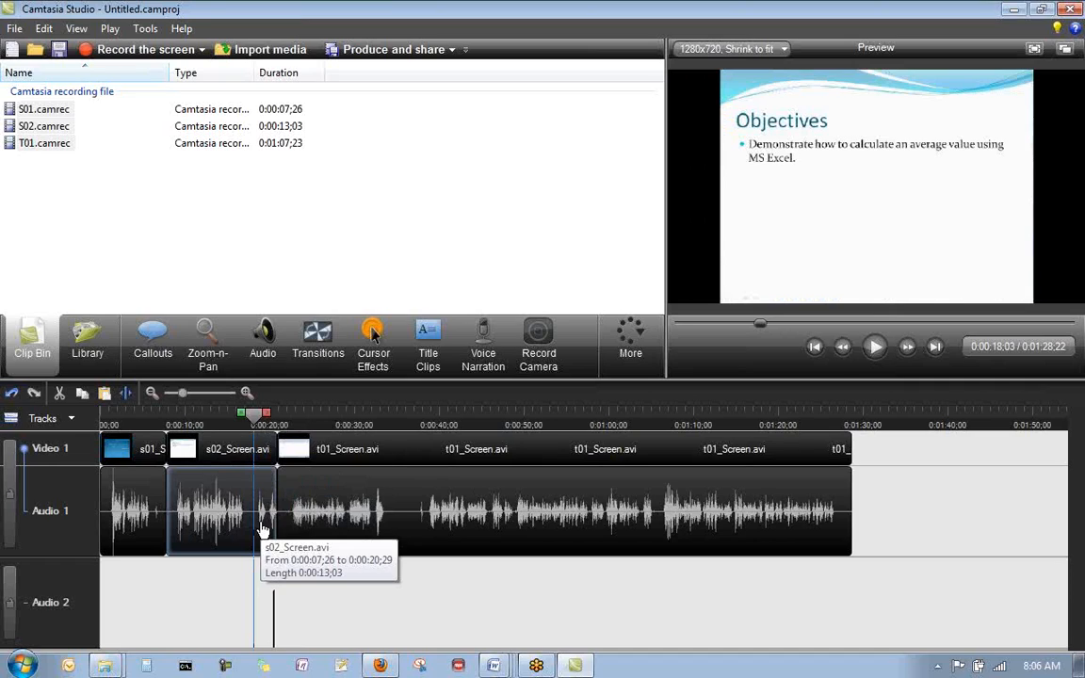
key("s")
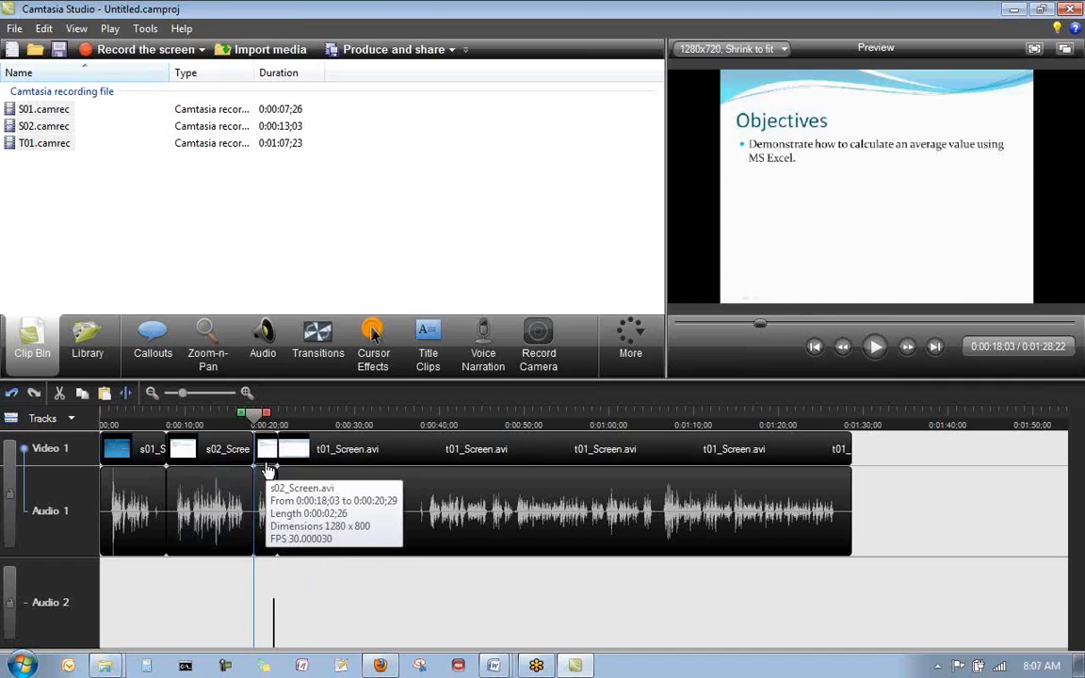
right_click(266, 471)
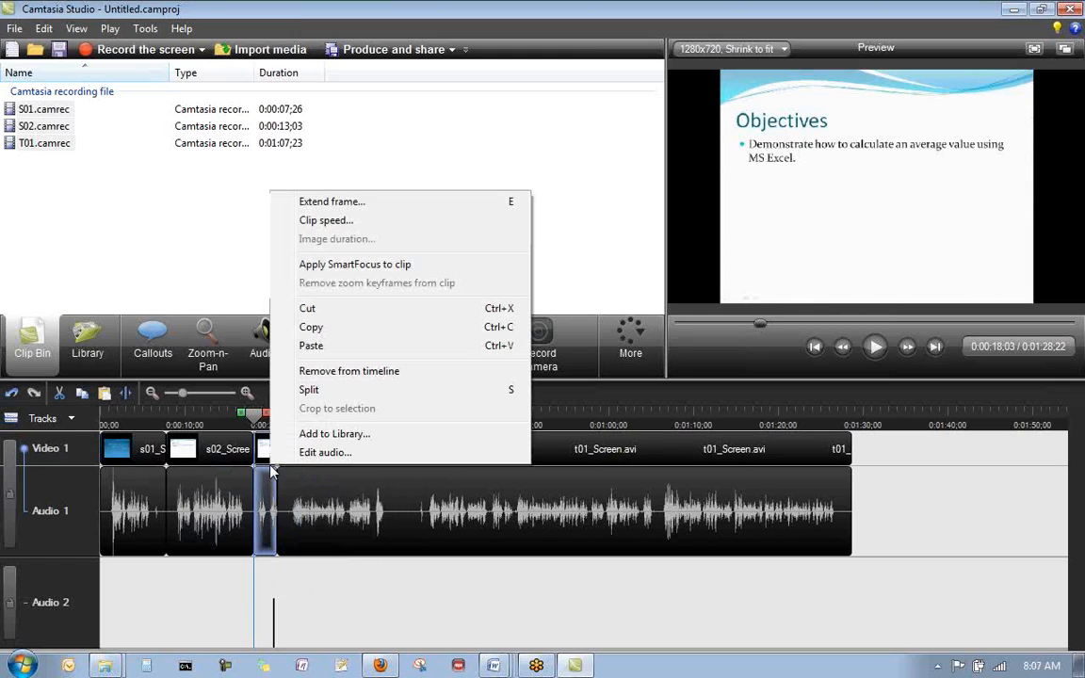
left_click(355, 373)
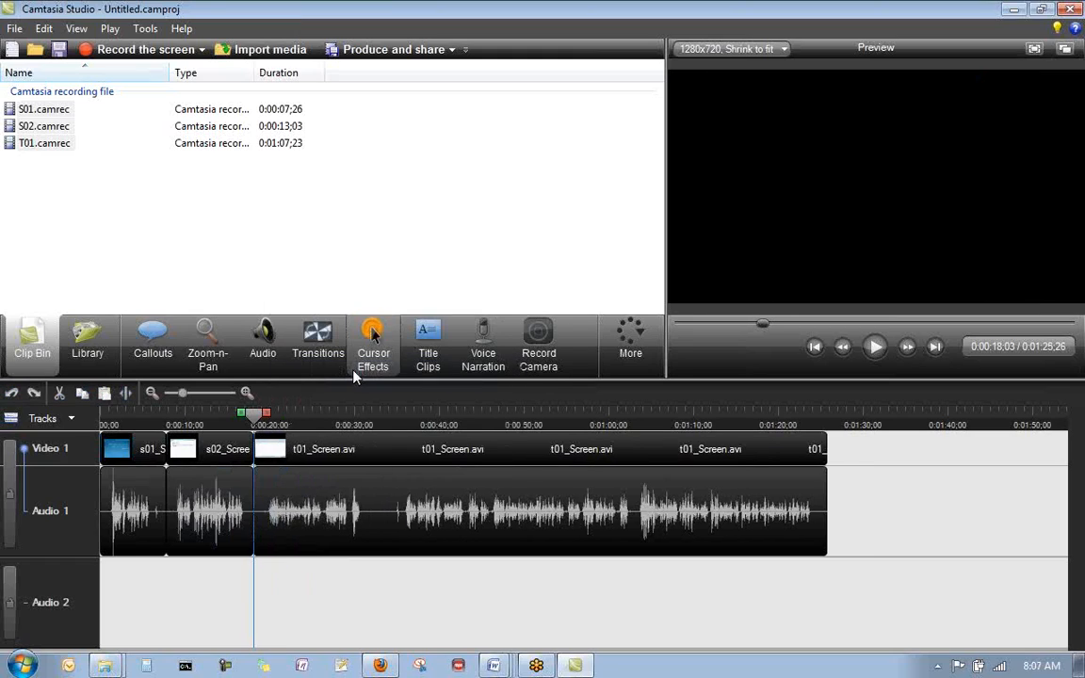
- Play the timeline from about 0:00:14;24 across the join between the s02 and t01 clips to check the cut
left_click(226, 417)
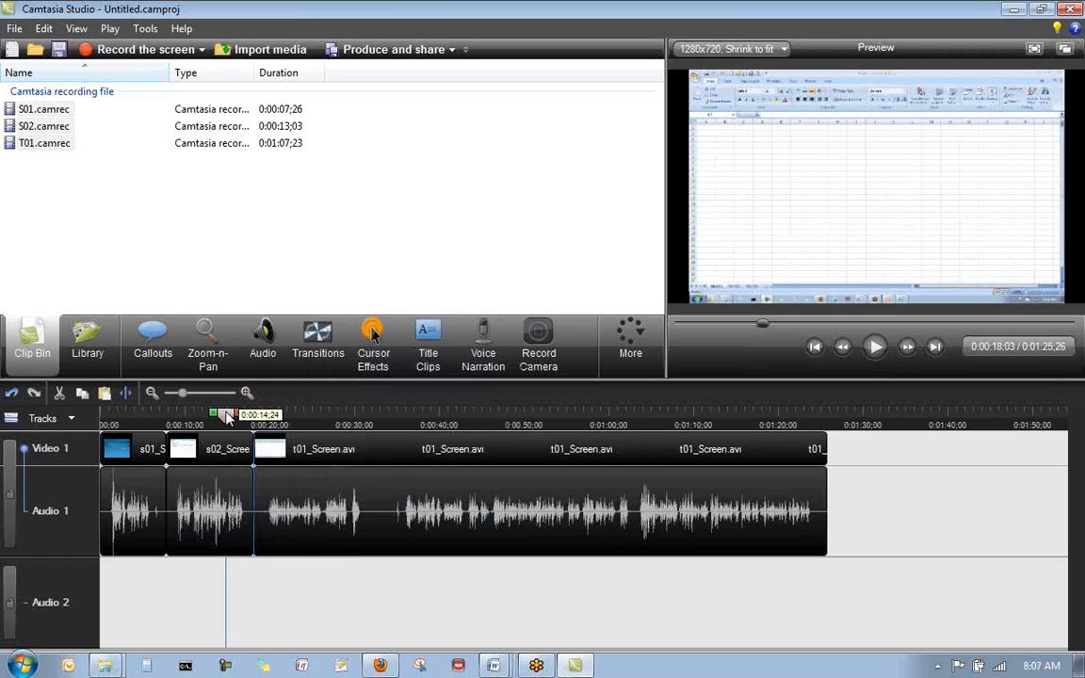
left_click(876, 347)
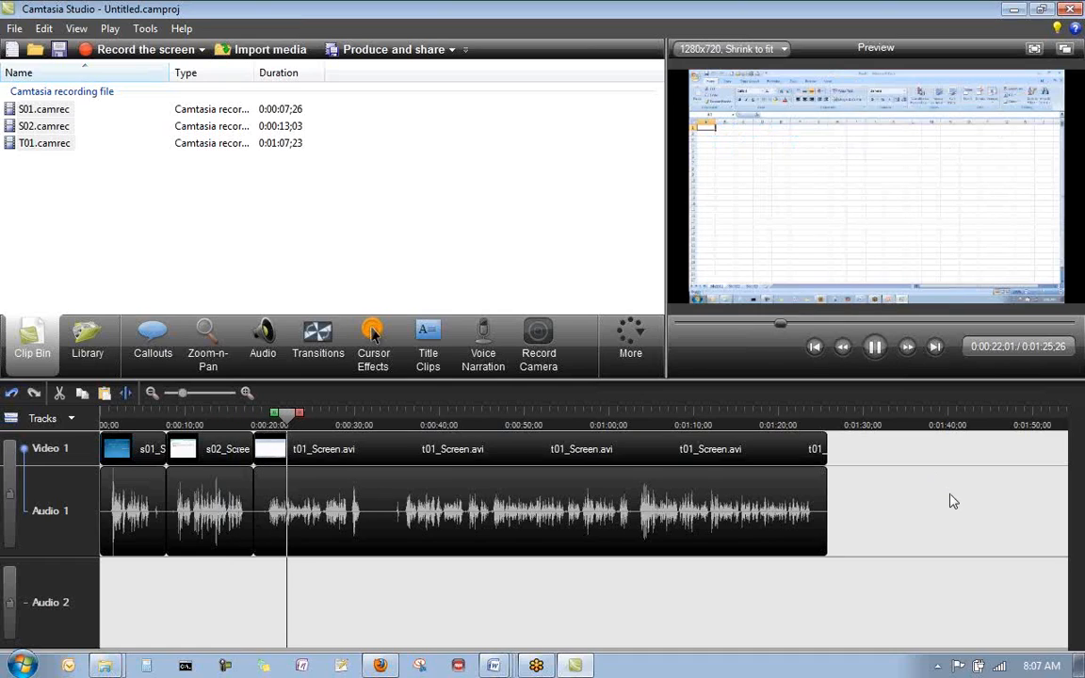
left_click(876, 346)
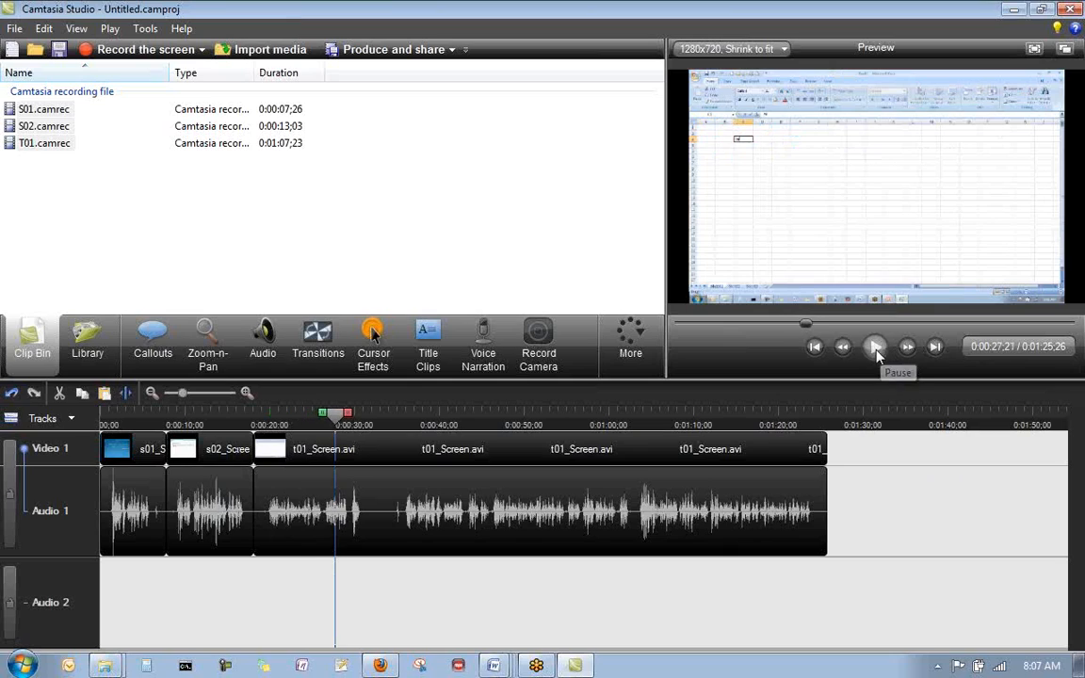
- Add a Cube rotate transition between the s01 and s02 clips and another between s02 and t01
left_click(252, 422)
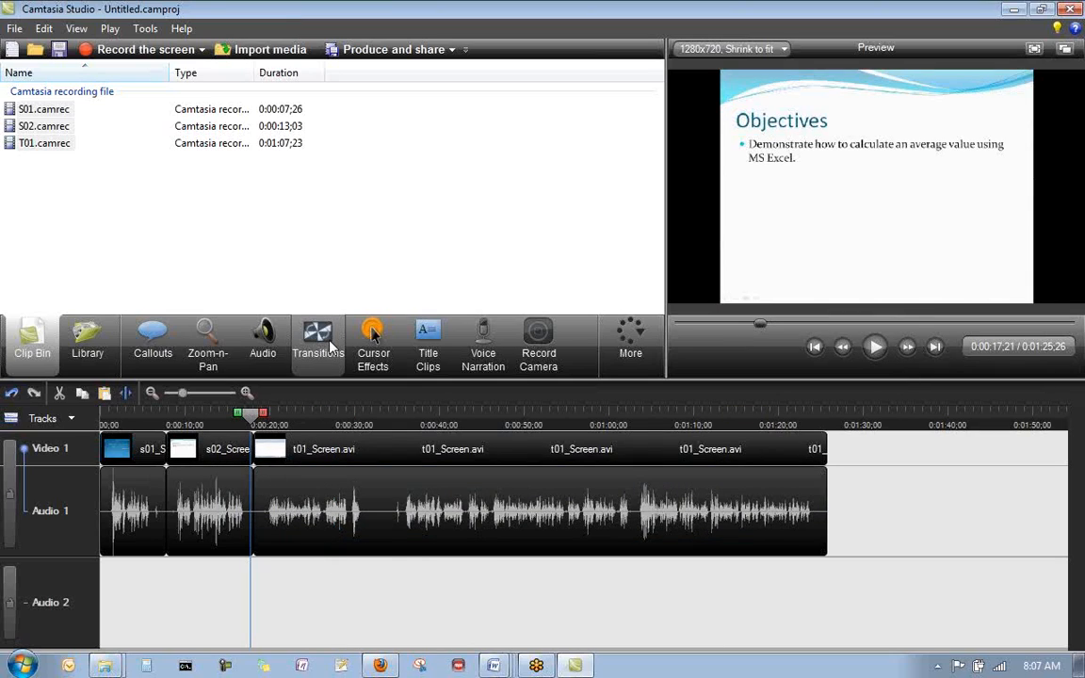
left_click(318, 341)
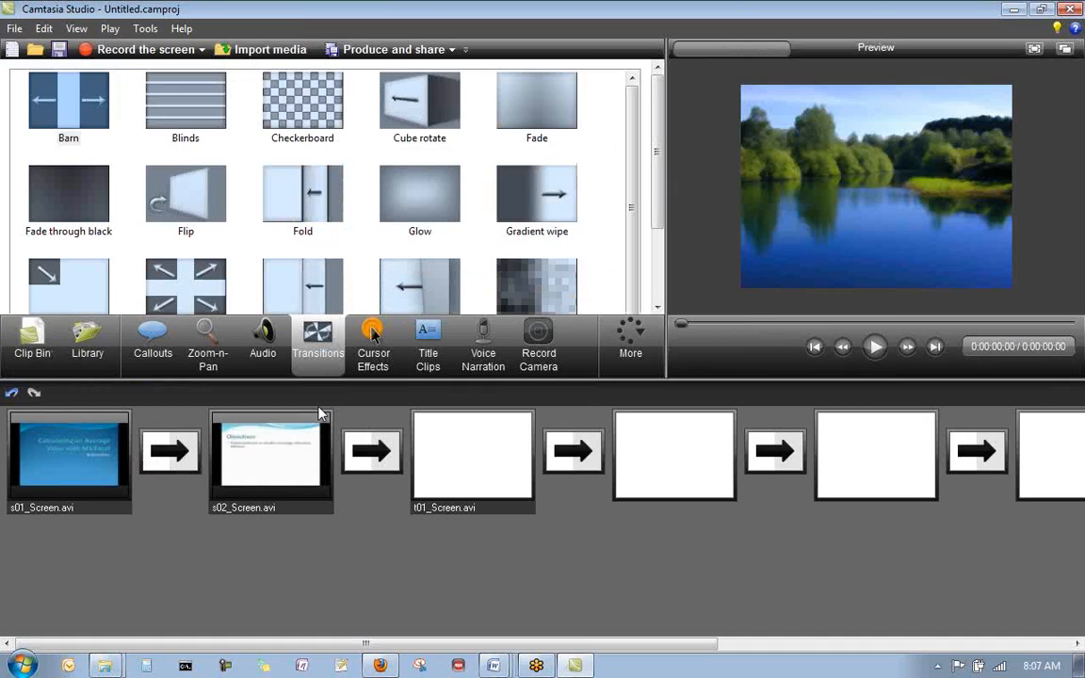
left_click_drag(424, 106, 193, 460)
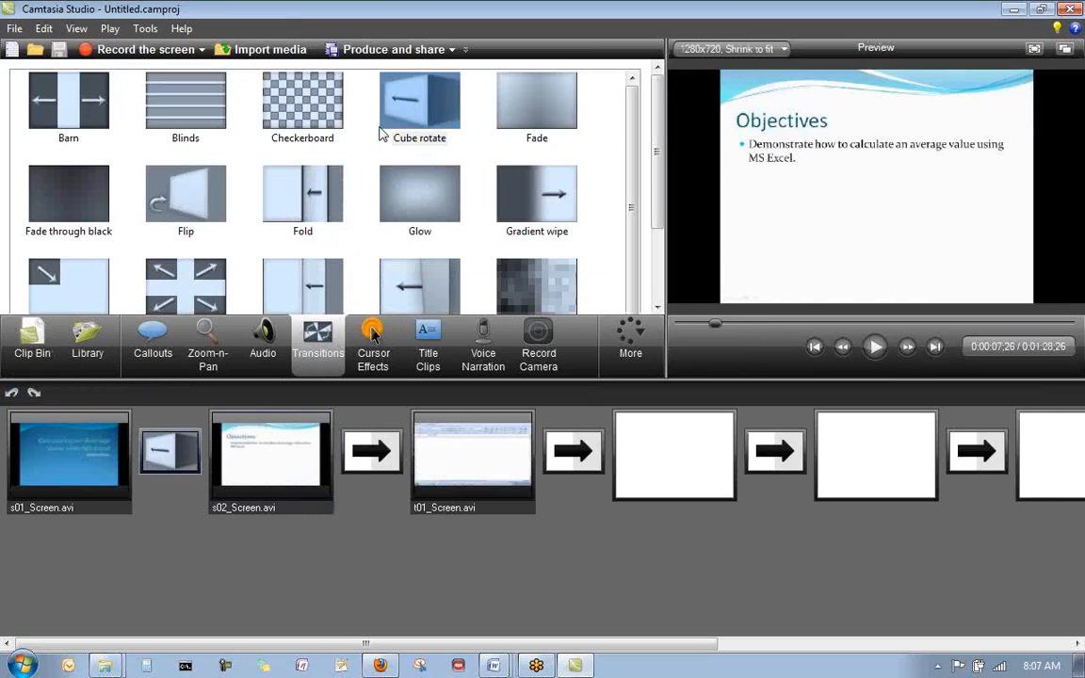
left_click_drag(431, 97, 372, 452)
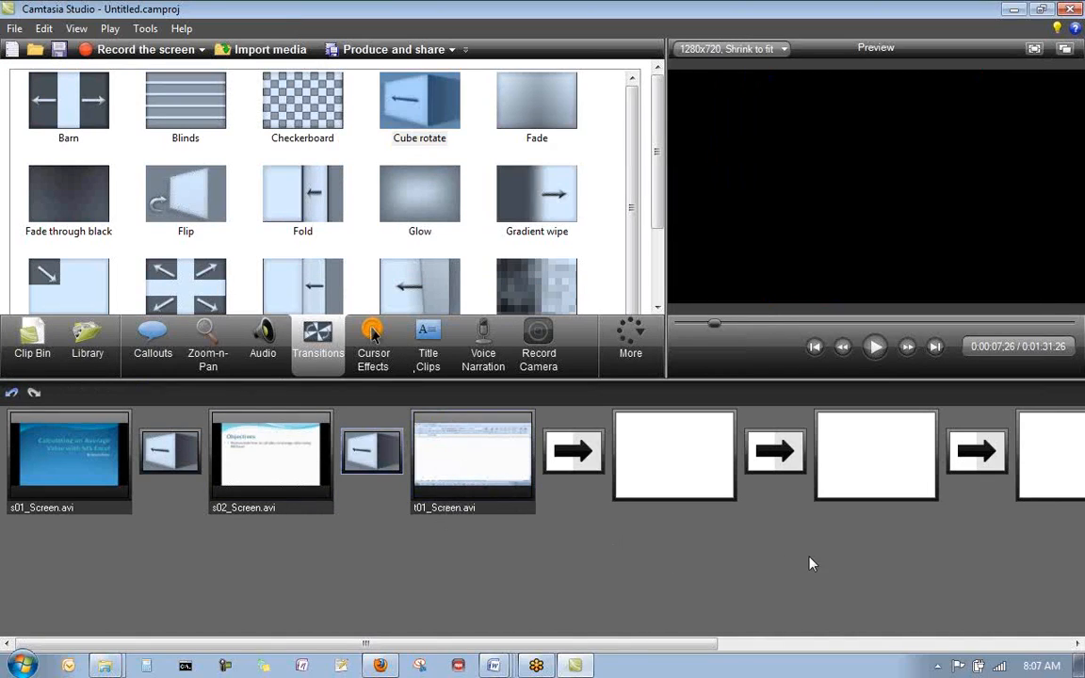
- Return to the timeline view and preview the video from its beginning through the first transition
left_click(32, 339)
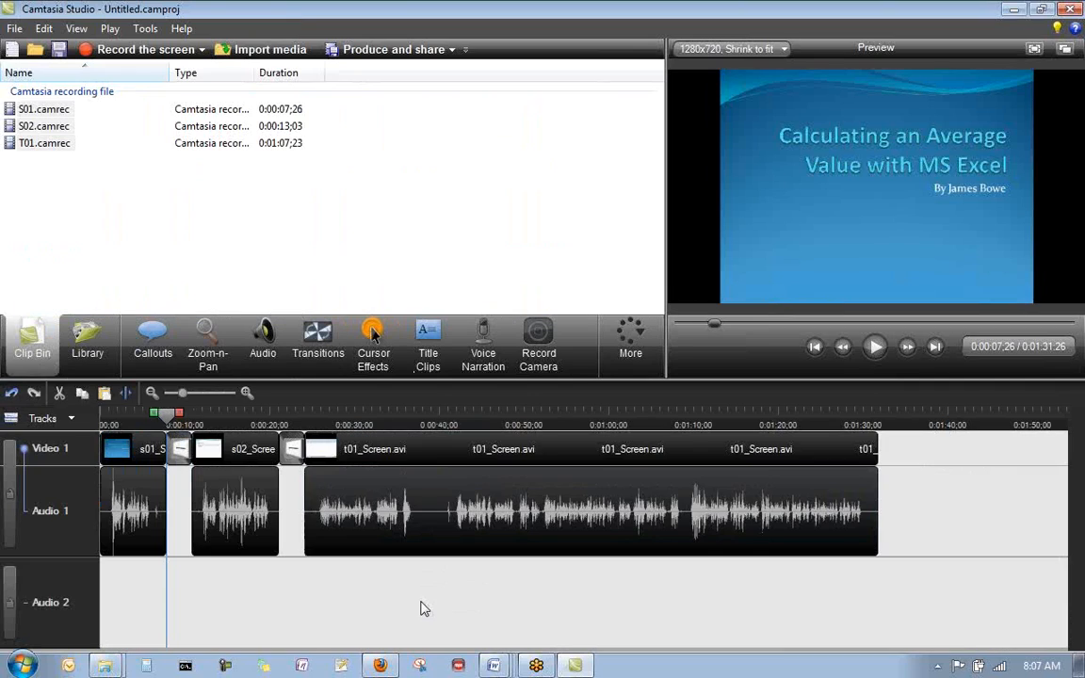
left_click(103, 417)
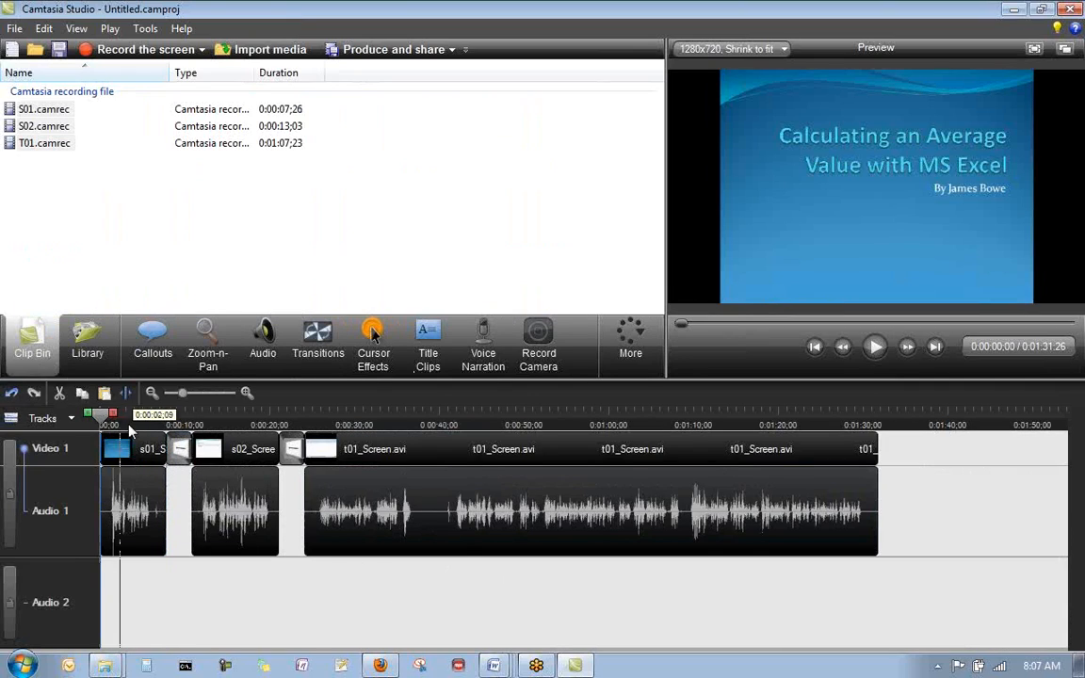
left_click(875, 348)
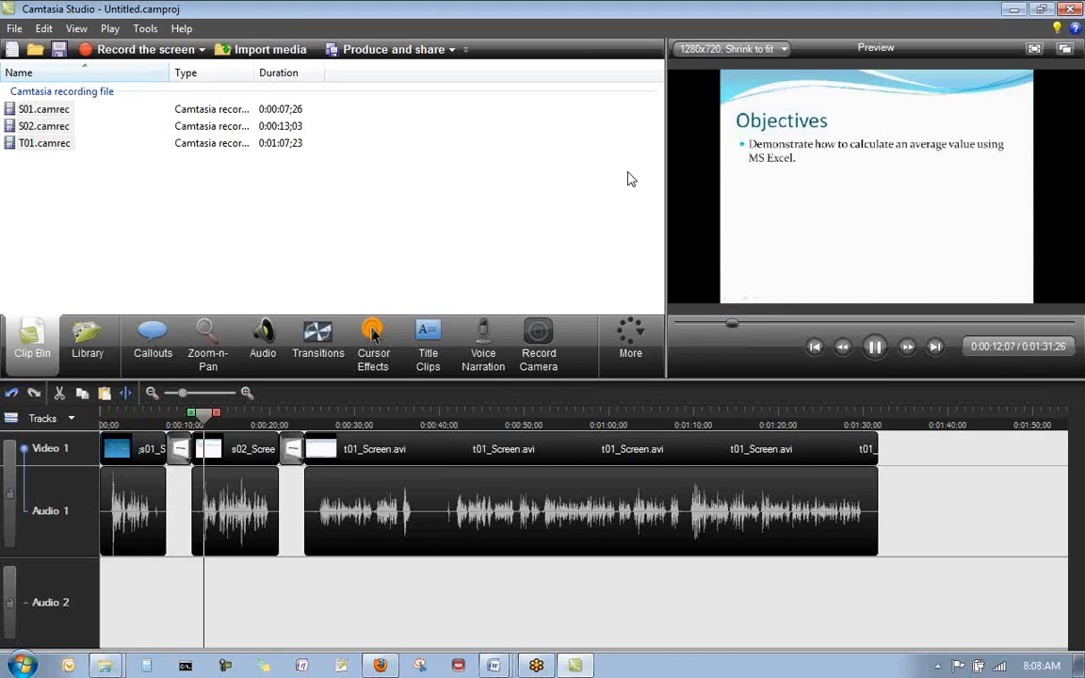
left_click(876, 348)
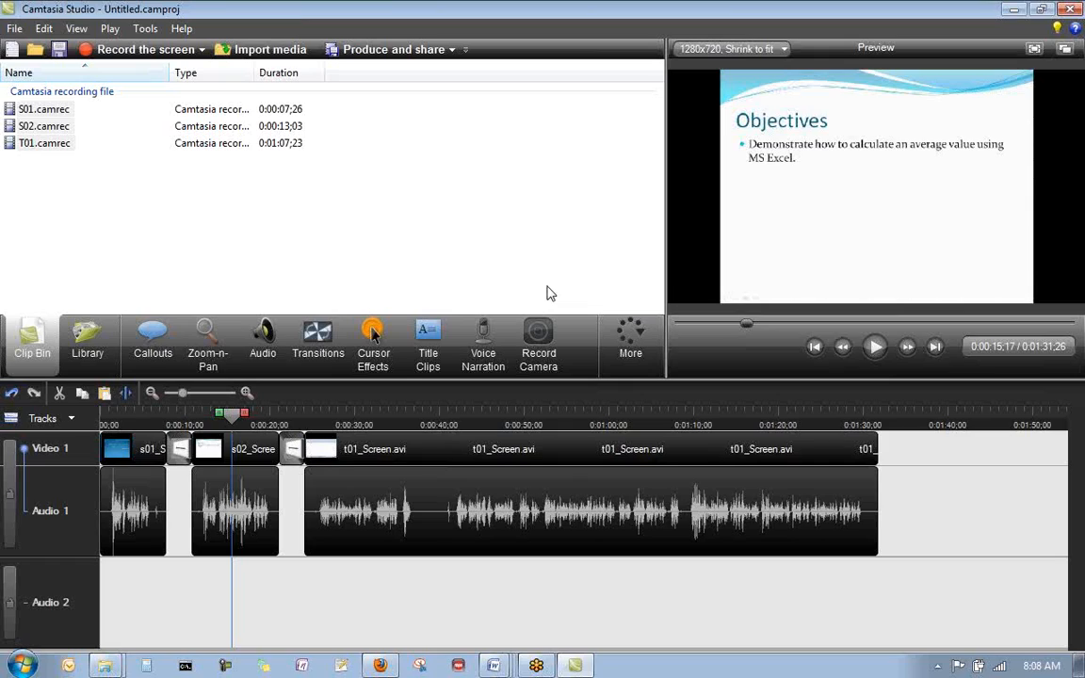
- Start producing the video with the HD production preset and continue to the file name and folder settings
left_click(393, 50)
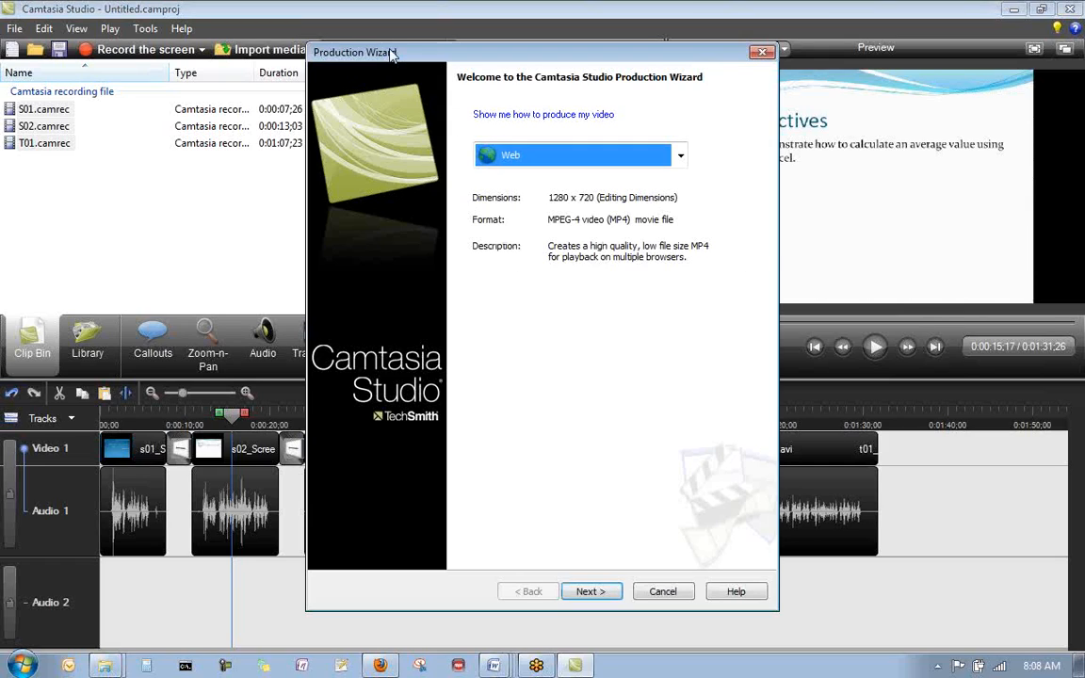
left_click(681, 156)
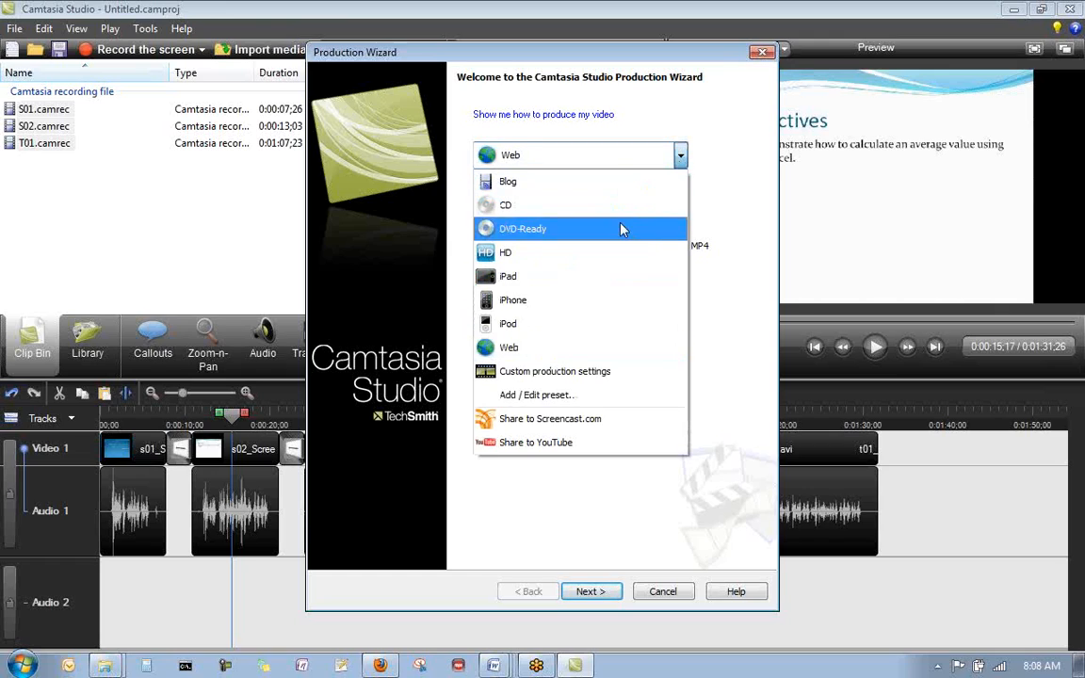
left_click(529, 256)
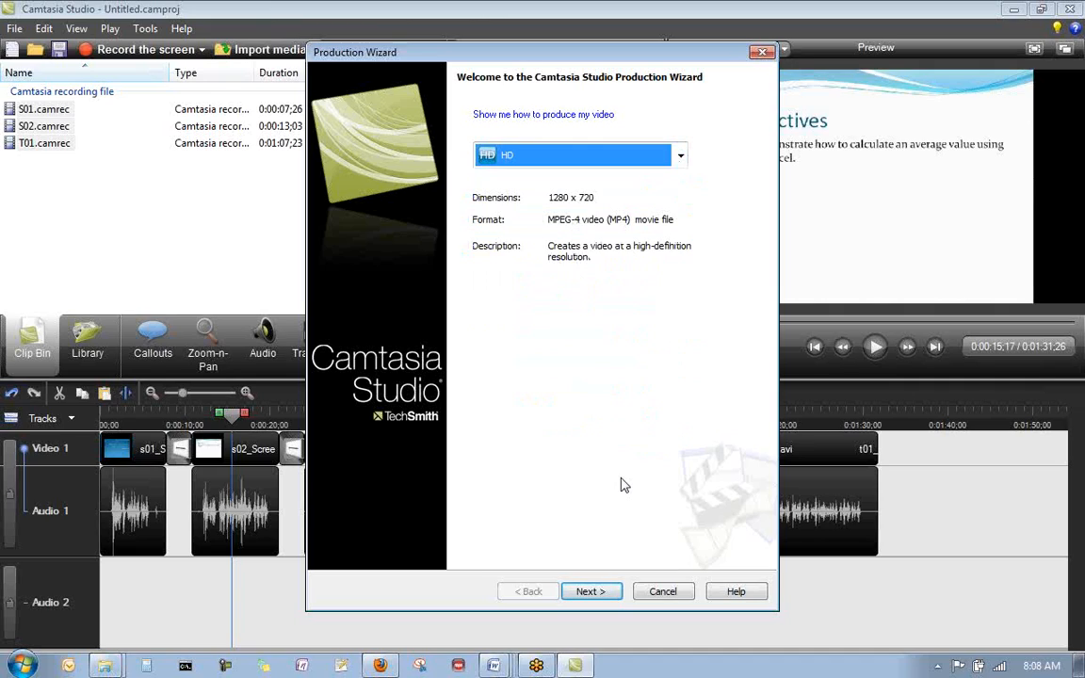
left_click(592, 593)
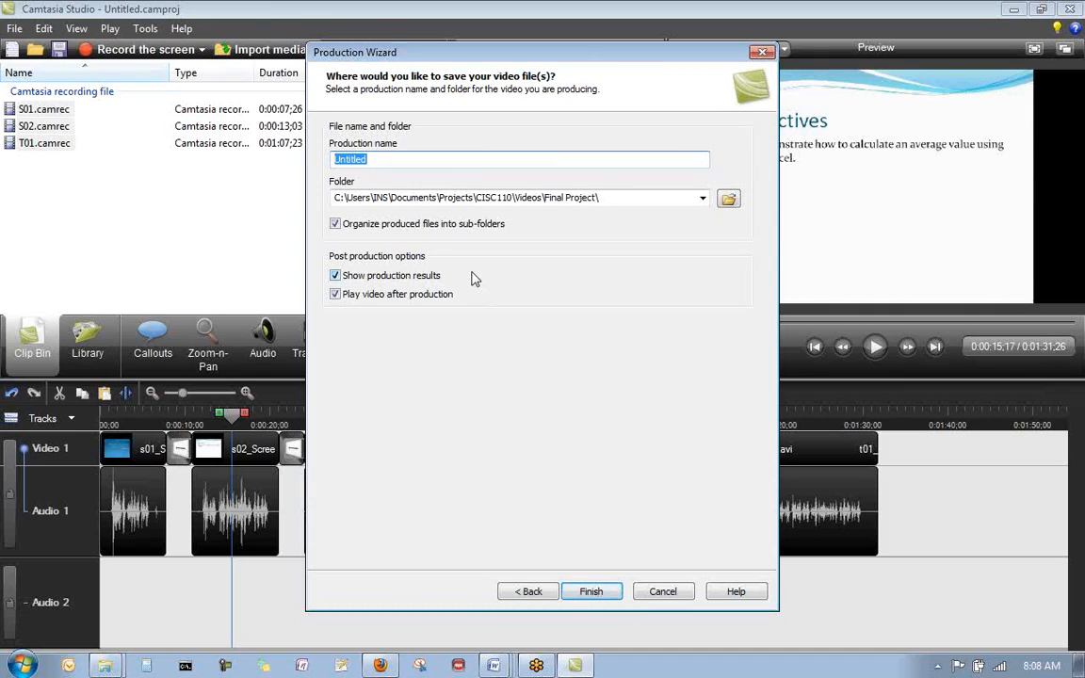
- Name the production Final Project and set its save location to the Final Project 2 folder inside CISC110\Videos
type("Final Project")
left_click(728, 198)
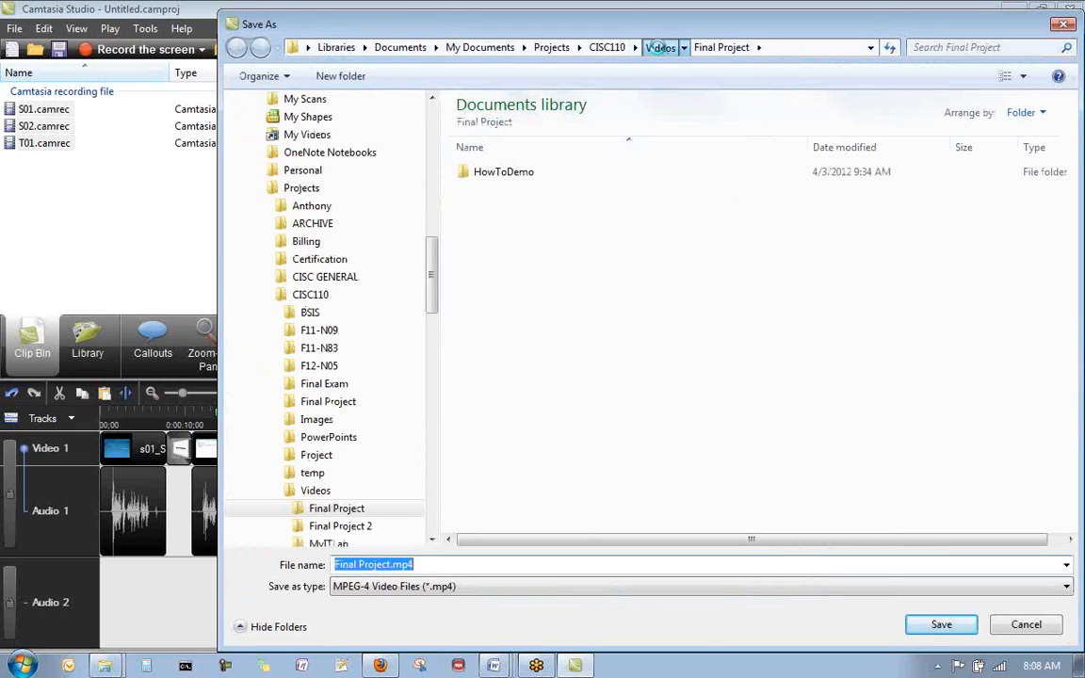
left_click(659, 47)
left_click(519, 188)
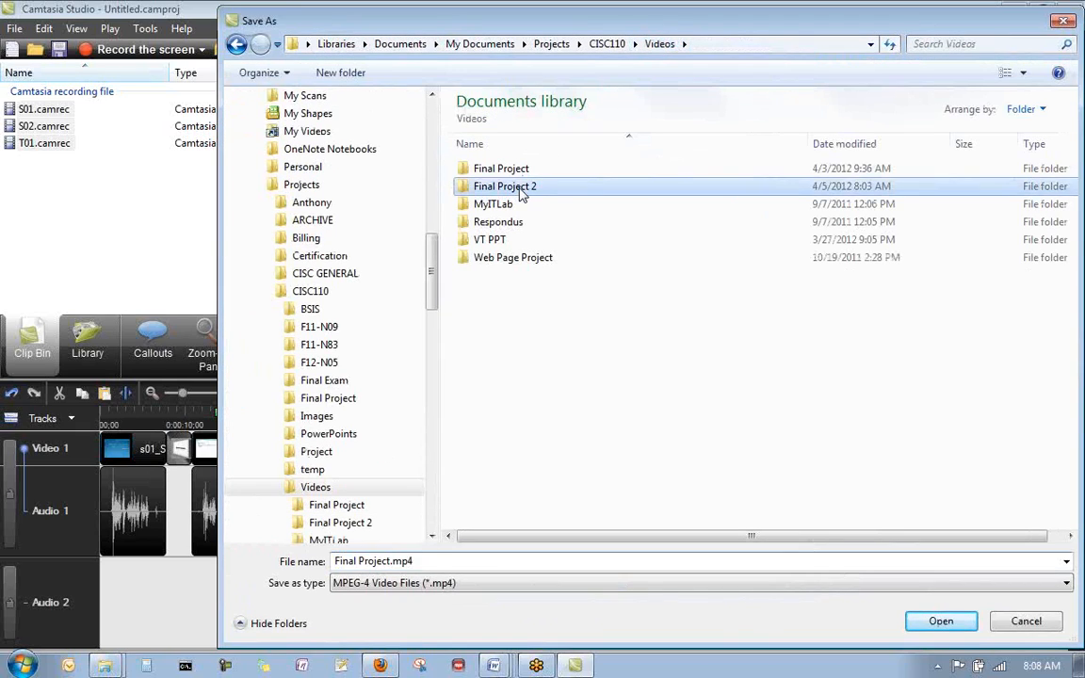
double_click(521, 191)
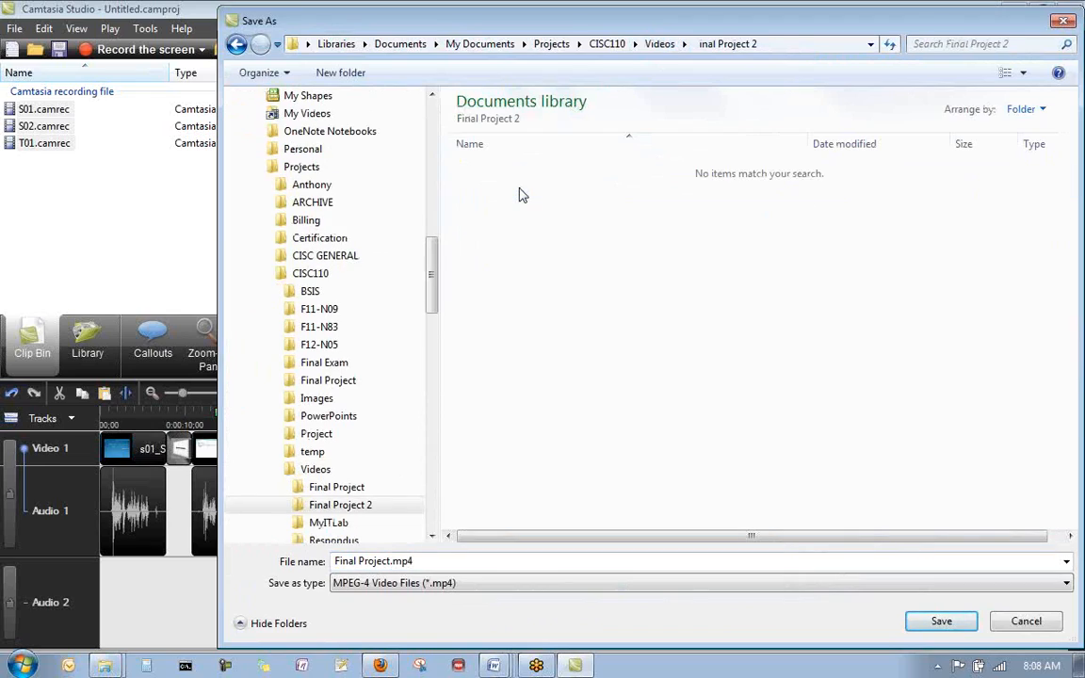
left_click(941, 621)
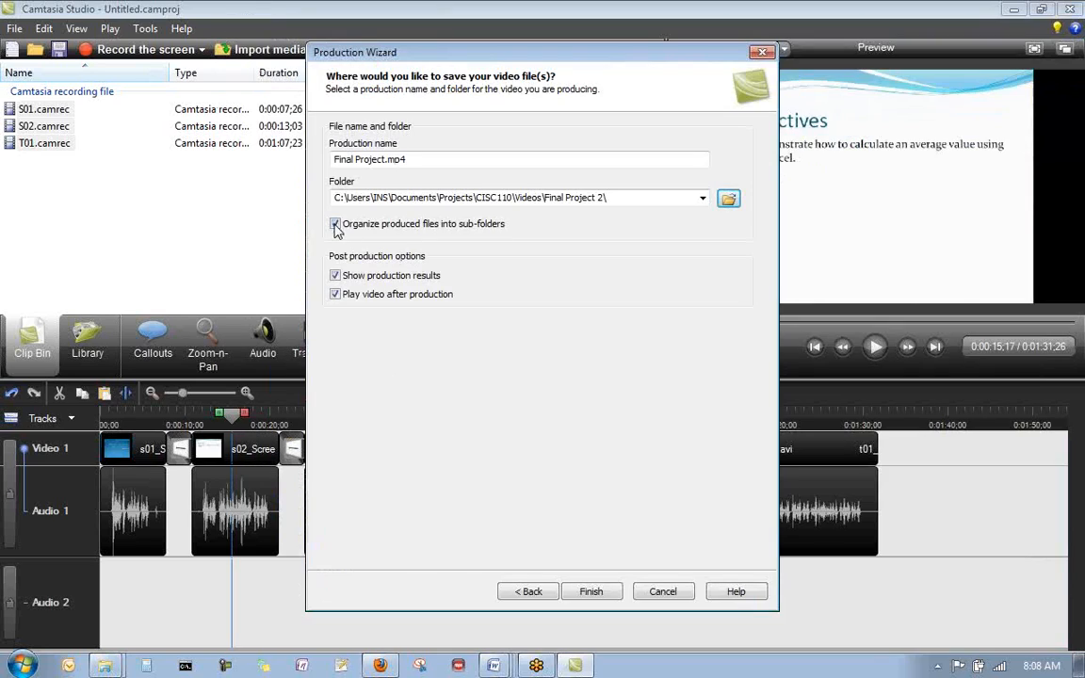
- Turn off organizing produced files into sub-folders and start rendering the project
left_click(335, 225)
left_click(591, 593)
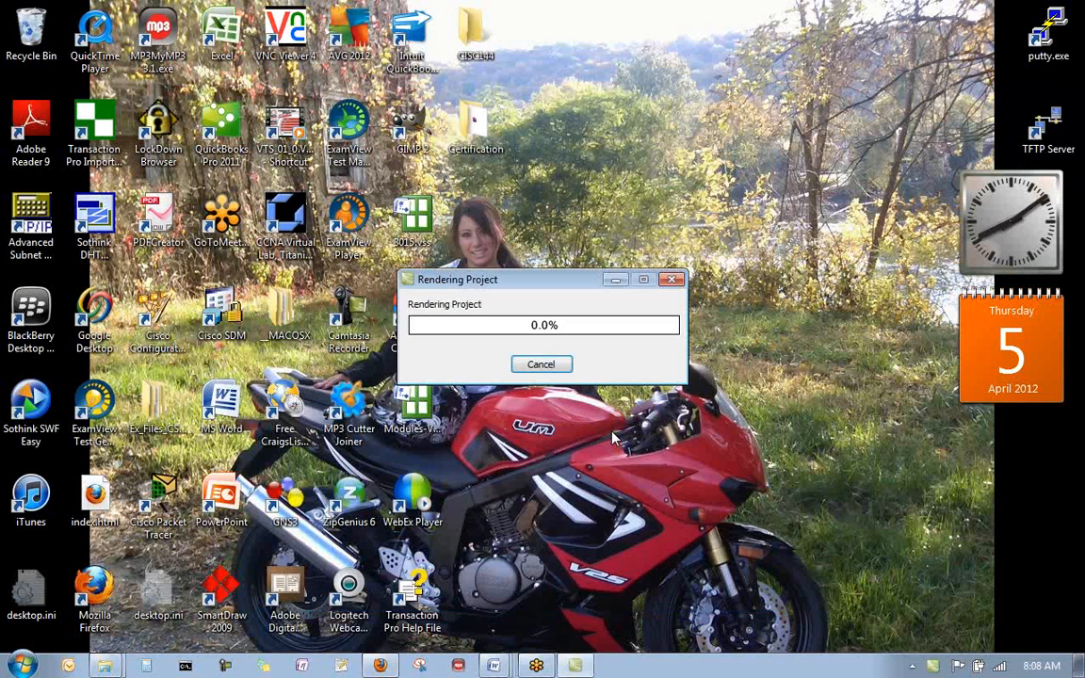